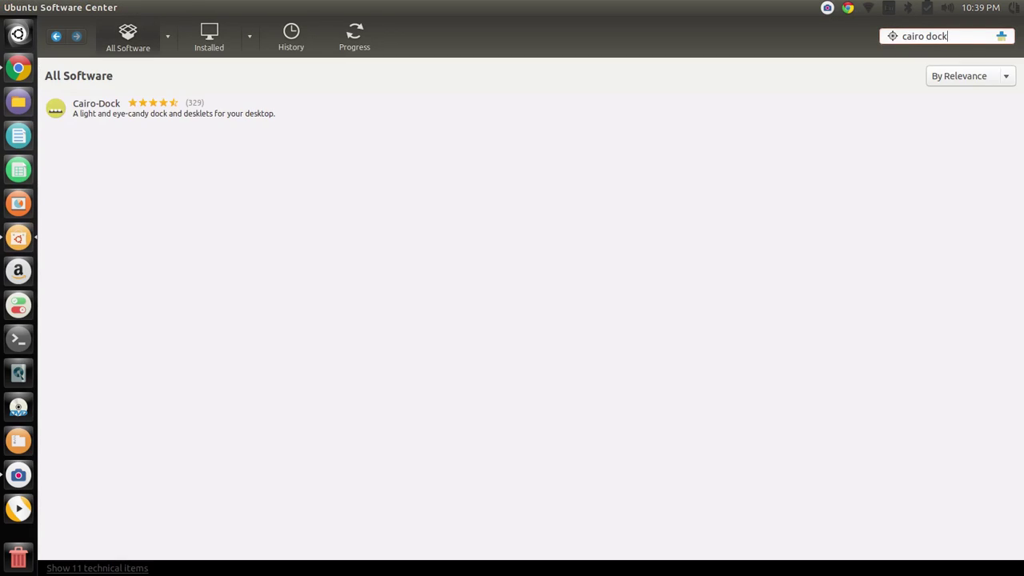
- Close the Ubuntu Software Center, open a terminal window and move it toward the middle of the desktop
click(11, 10)
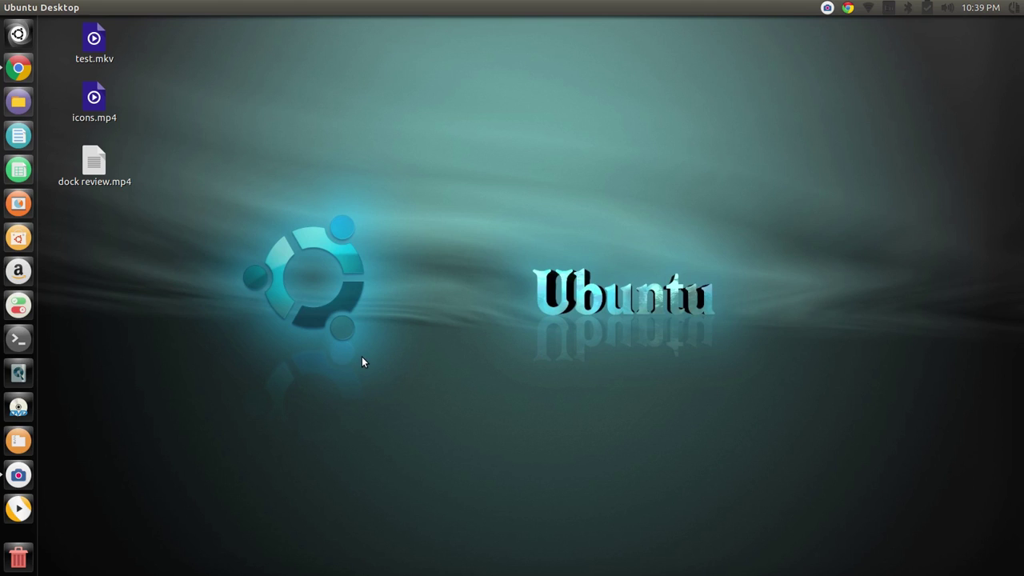
key(ctrl+alt+t)
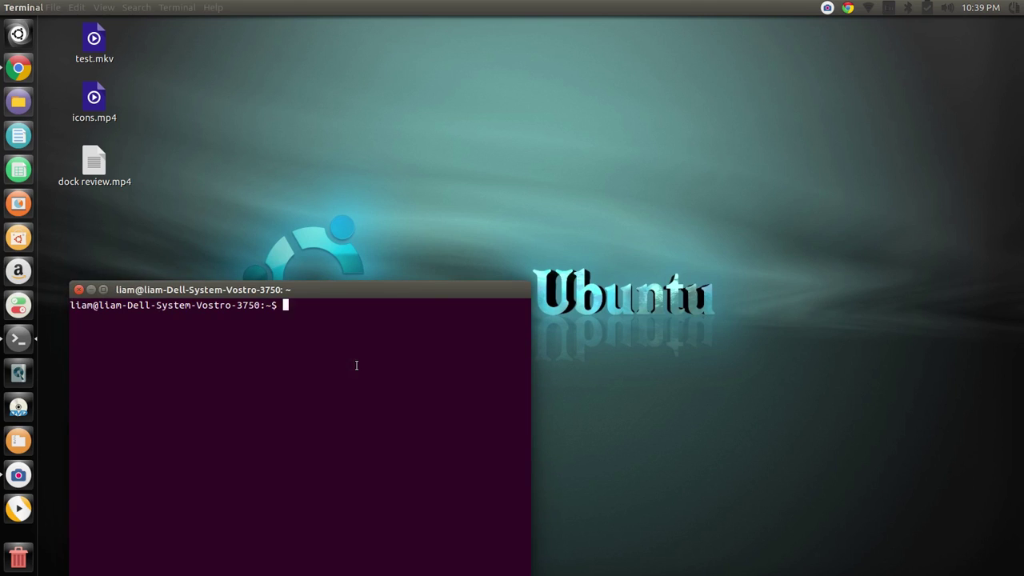
drag(339, 296, 462, 137)
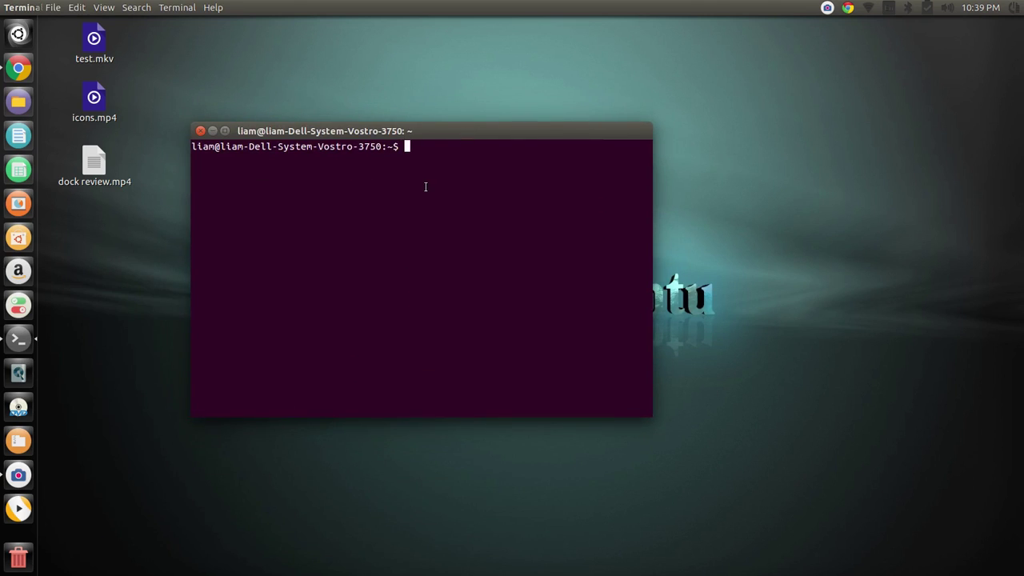
- Install the dock with the command "sudo apt-get install cairo-dock" and authenticate with the account password
text(sudo apt-getyt ins)
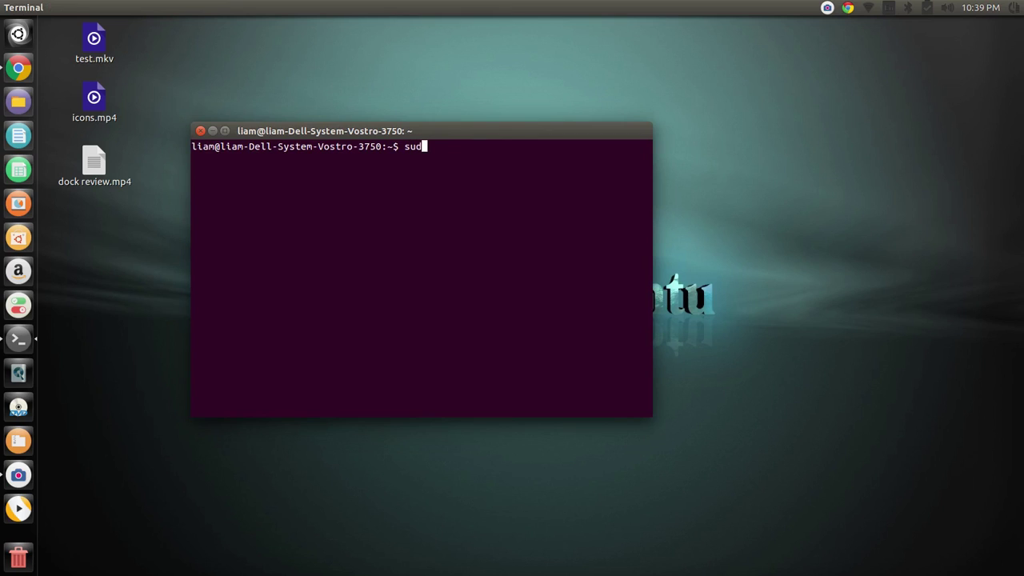
key(BackSpace)
key(BackSpace)
key(BackSpace)
key(BackSpace)
key(BackSpace)
key(BackSpace)
text(instal)
key(BackSpace)
key(BackSpace)
key(BackSpace)
key(BackSpace)
text(stall )
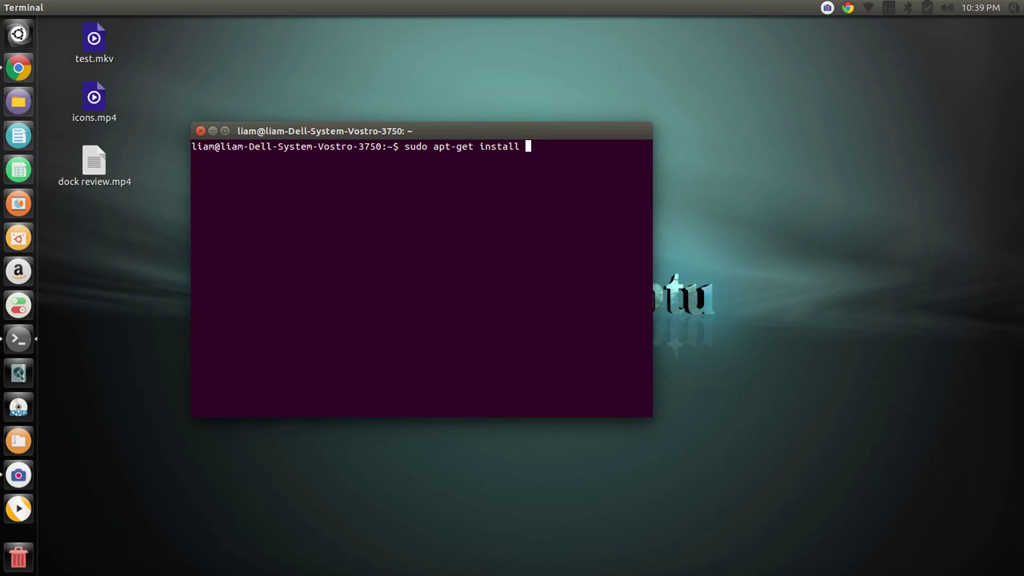
text(cairo-dock)
key(Return)
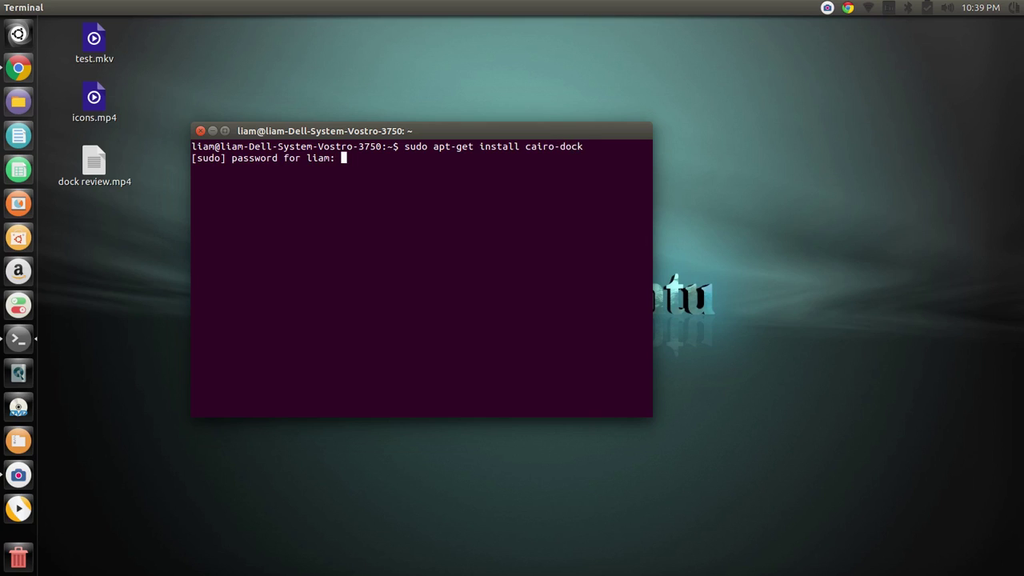
key(Return)
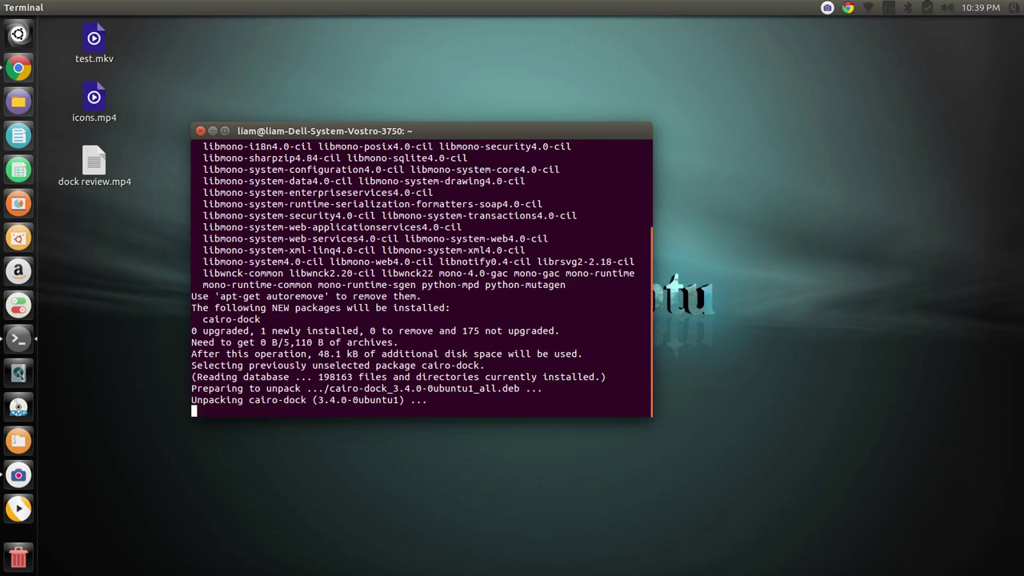
- Launch the installed dock from the terminal with the command "cairo-dock"
text(ciaro)
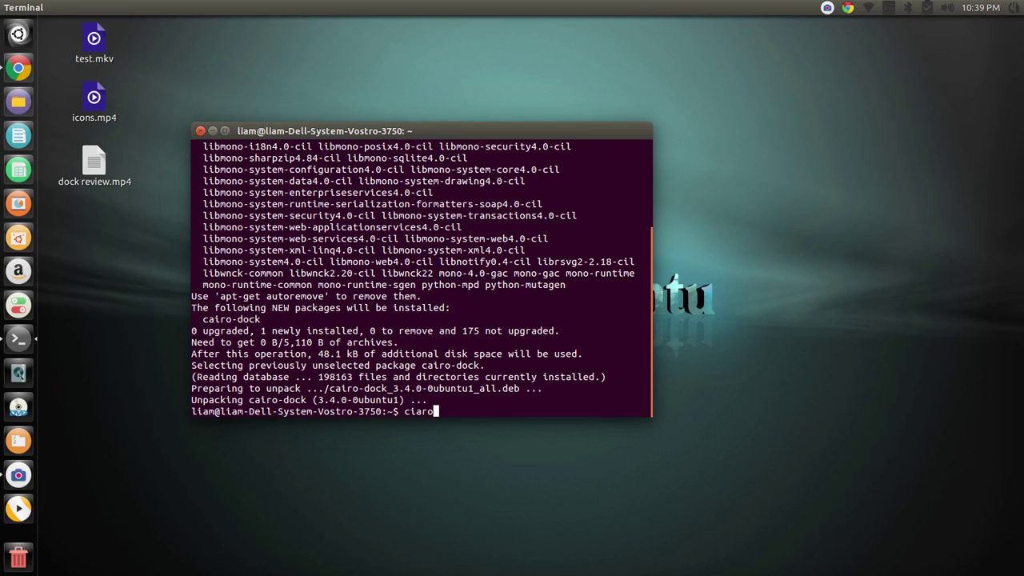
key(BackSpace)
key(BackSpace)
key(BackSpace)
key(BackSpace)
text(airo-dock)
key(Return)
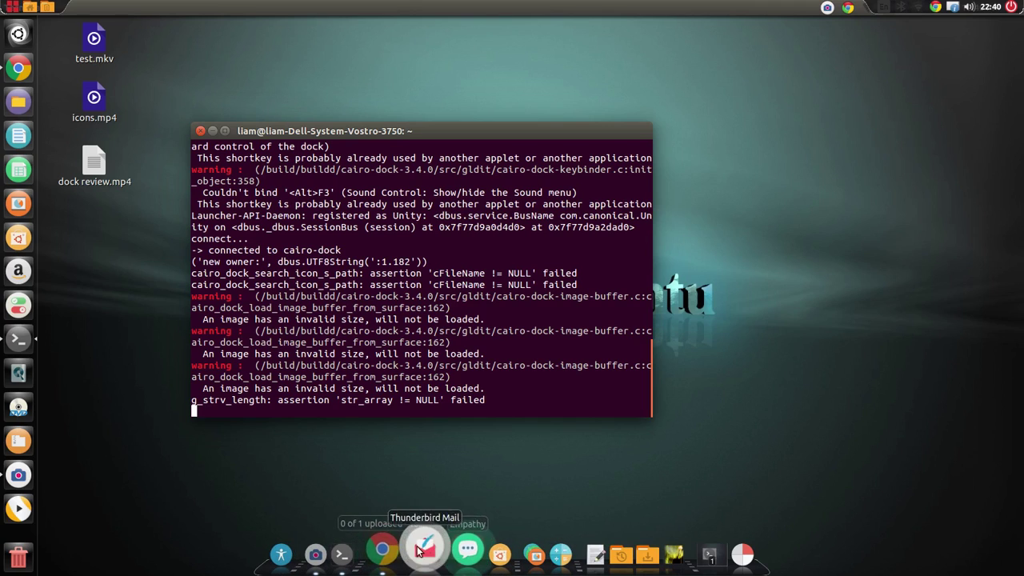
- Minimize the terminal window using its entry in the new dock
click(368, 551)
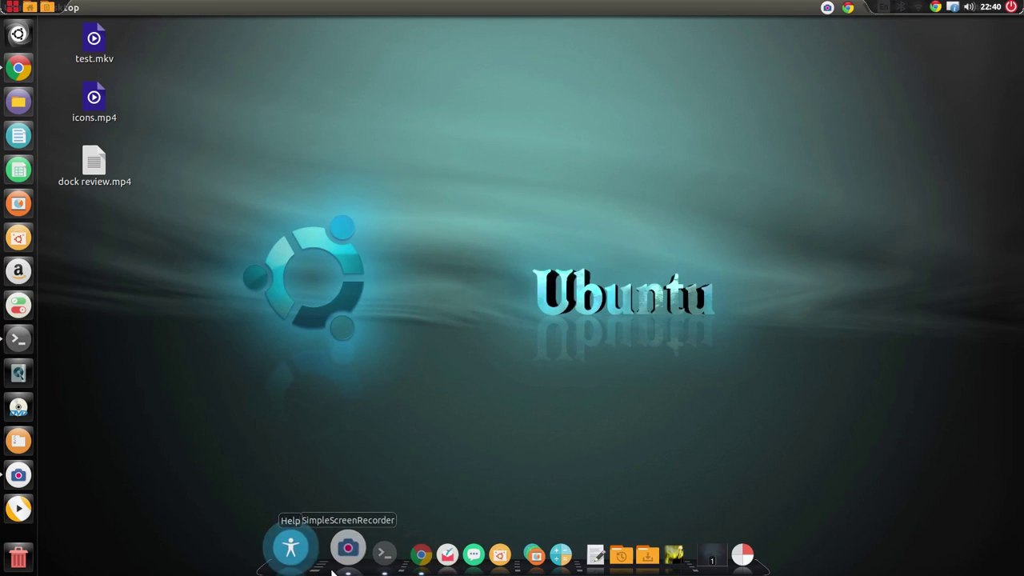
click(364, 556)
click(364, 556)
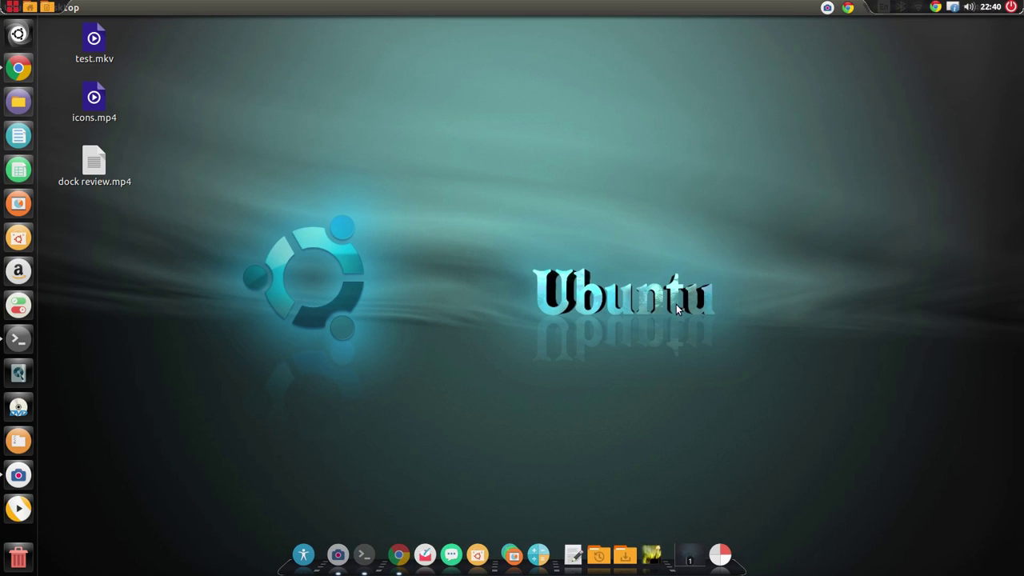
- Open the Cairo-Dock configuration window from the dock
mouse_move(990, 6)
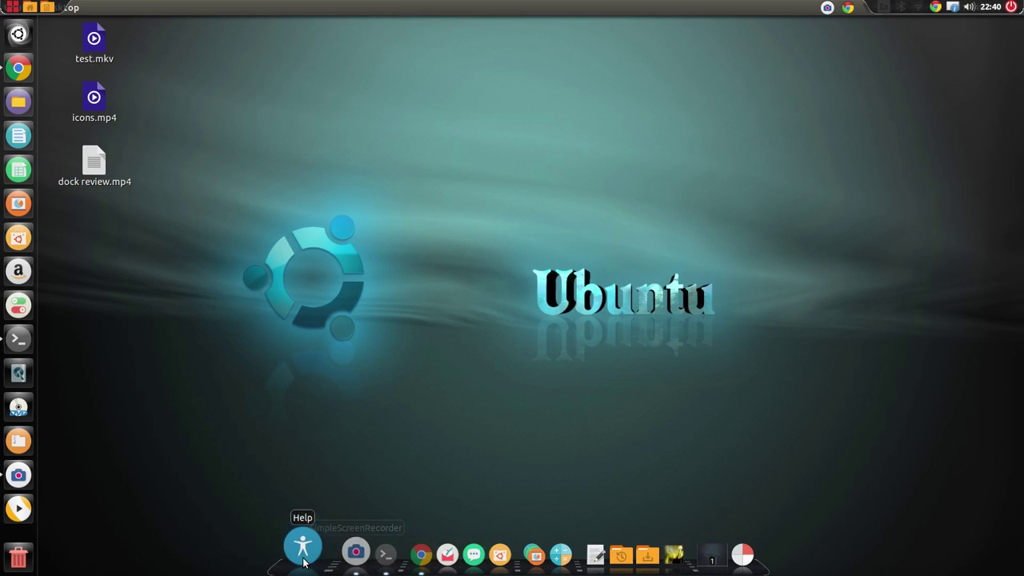
right_click(494, 544)
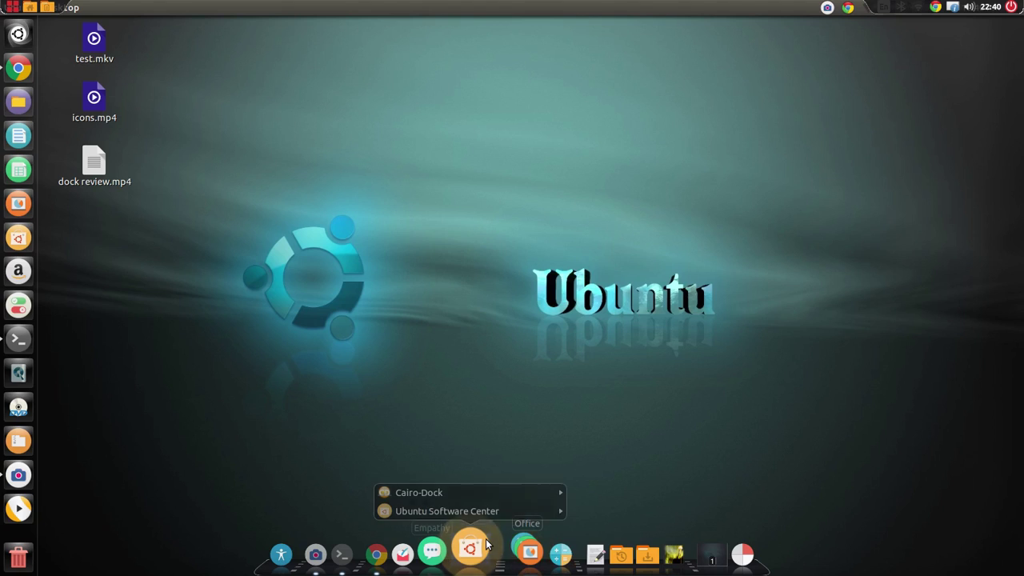
mouse_move(468, 497)
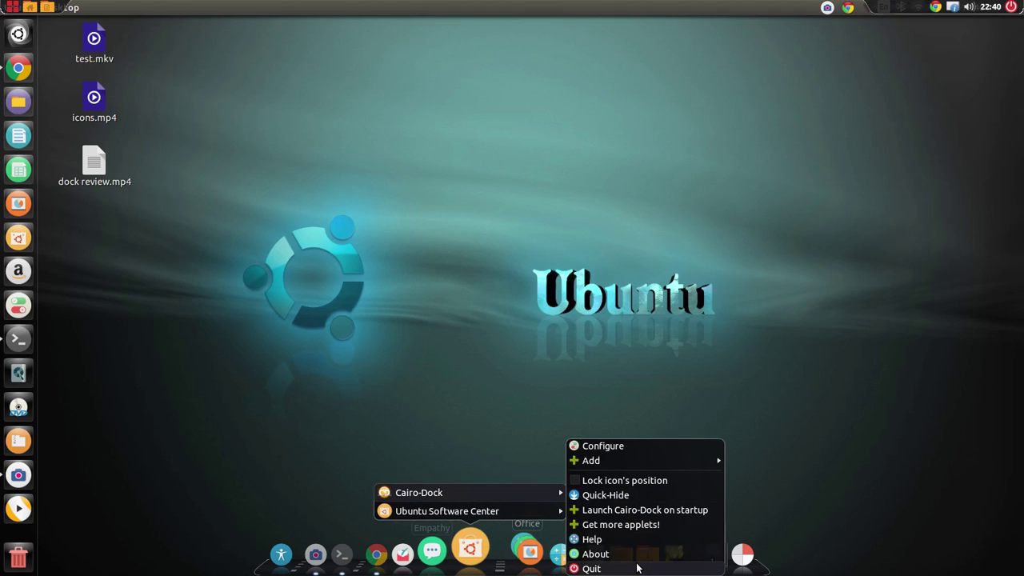
click(604, 445)
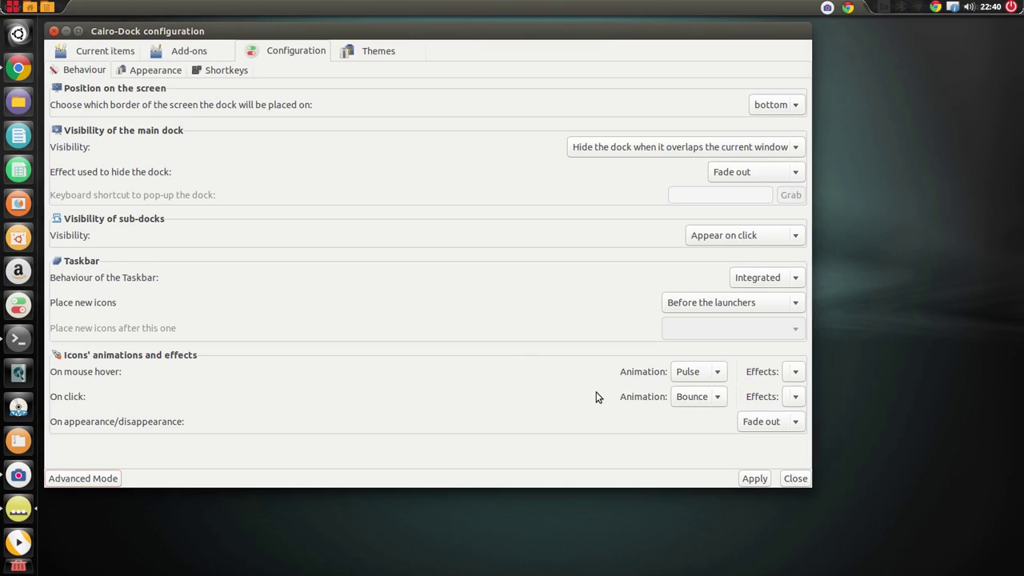
- Look through the dock's add-ons and behaviour settings, and bring up its appearance settings
click(160, 51)
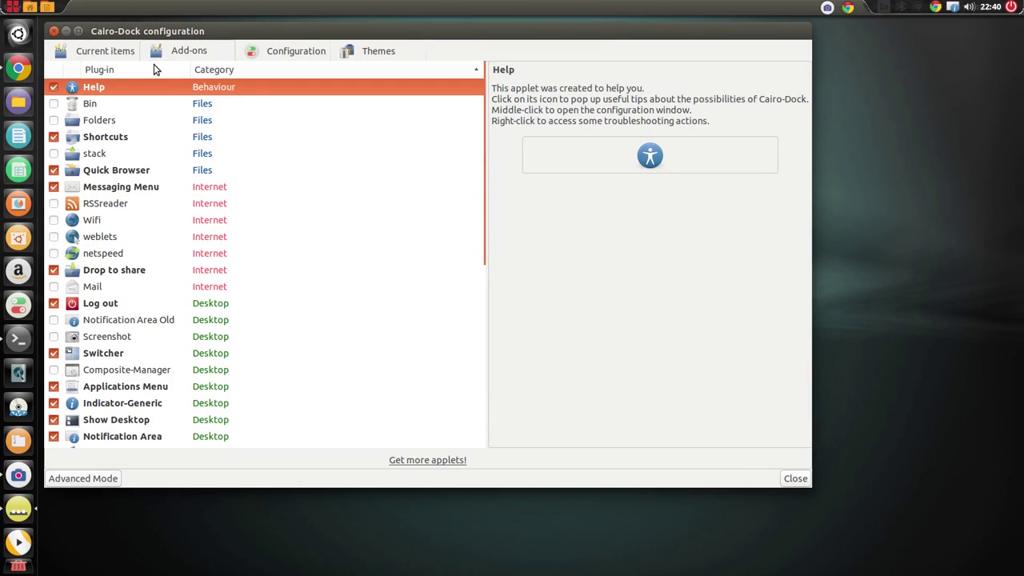
click(124, 53)
click(276, 51)
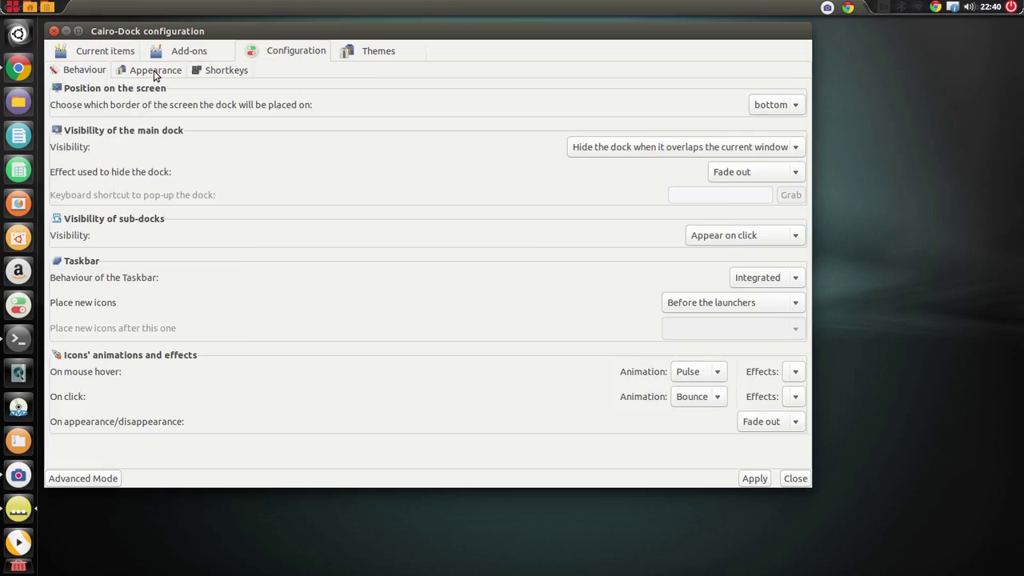
click(153, 70)
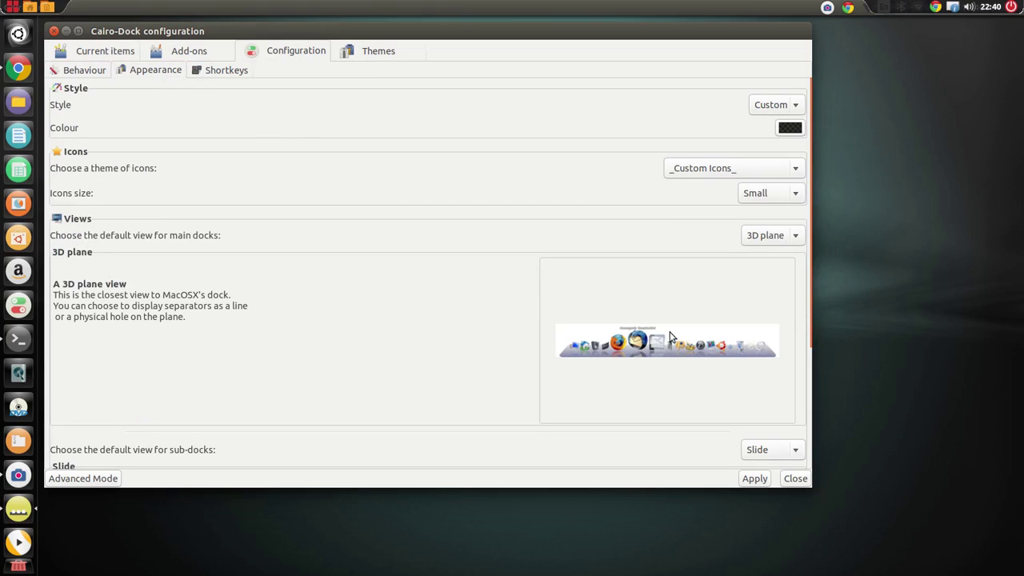
- Set the default view for sub-docks to 3D plane, apply it and preview the dock
scroll(775, 440, up, 1)
click(769, 450)
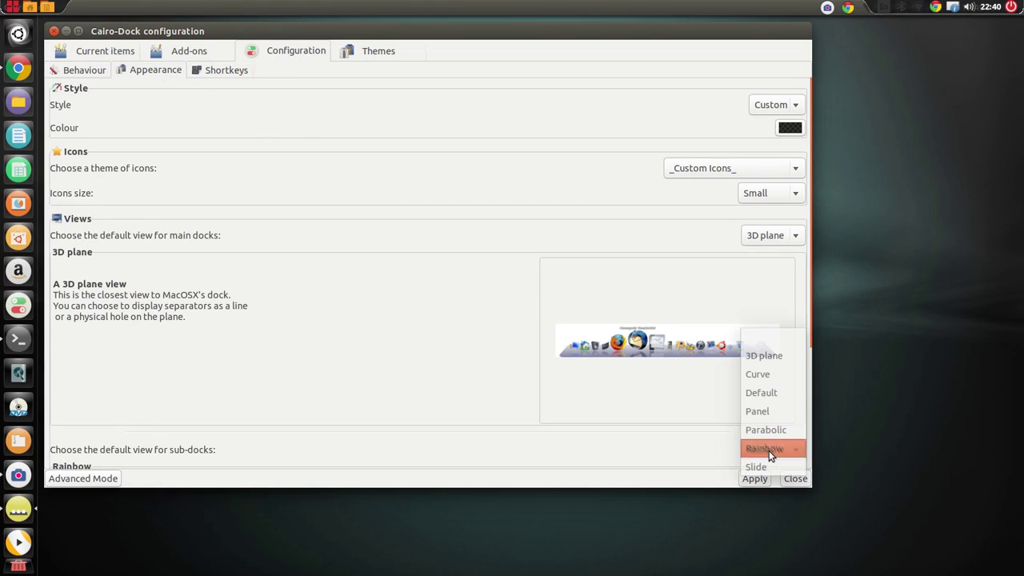
click(771, 449)
click(764, 445)
click(752, 355)
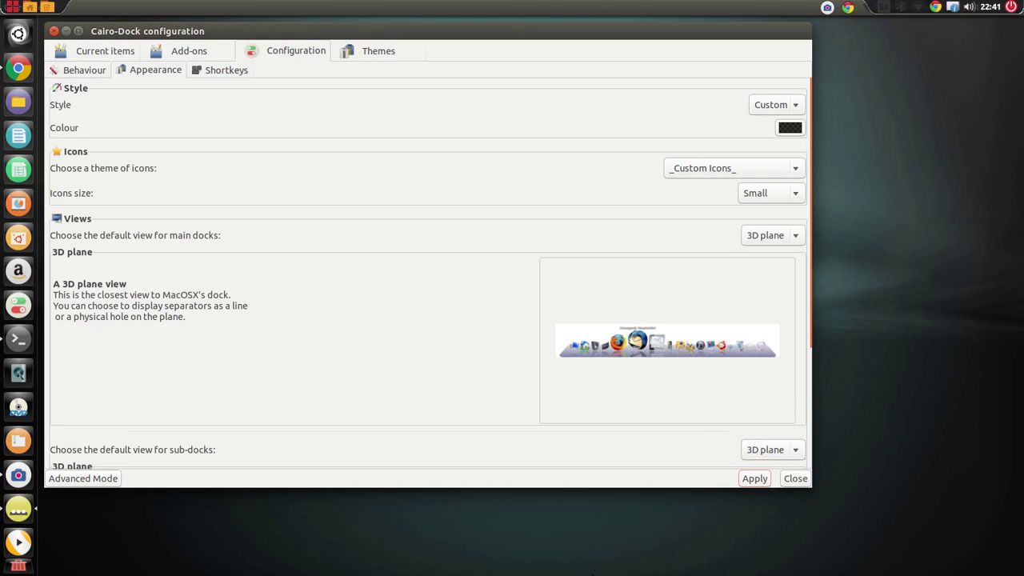
mouse_move(528, 552)
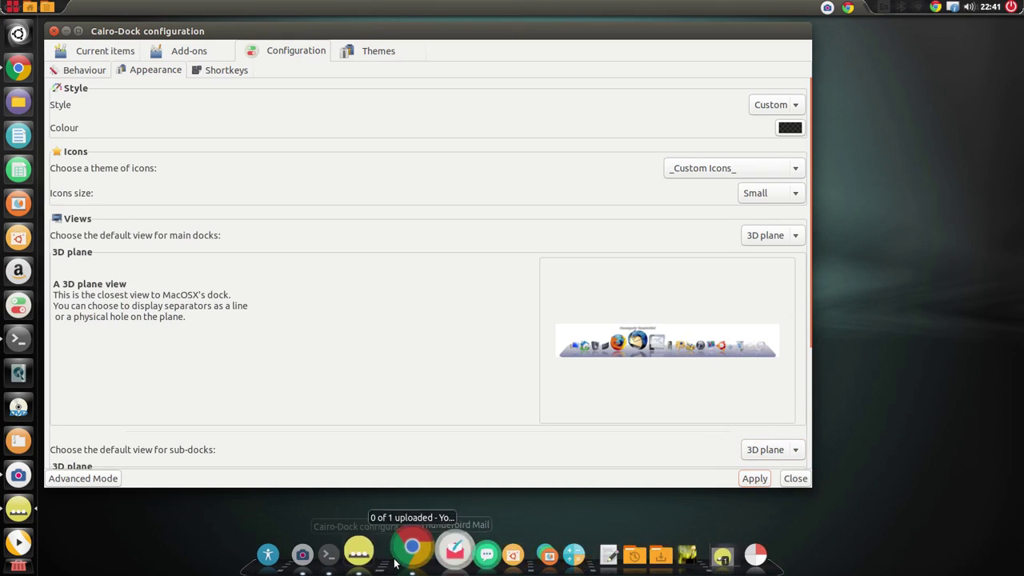
- Change the default view for sub-docks to Parabolic, apply it and preview the dock
click(761, 450)
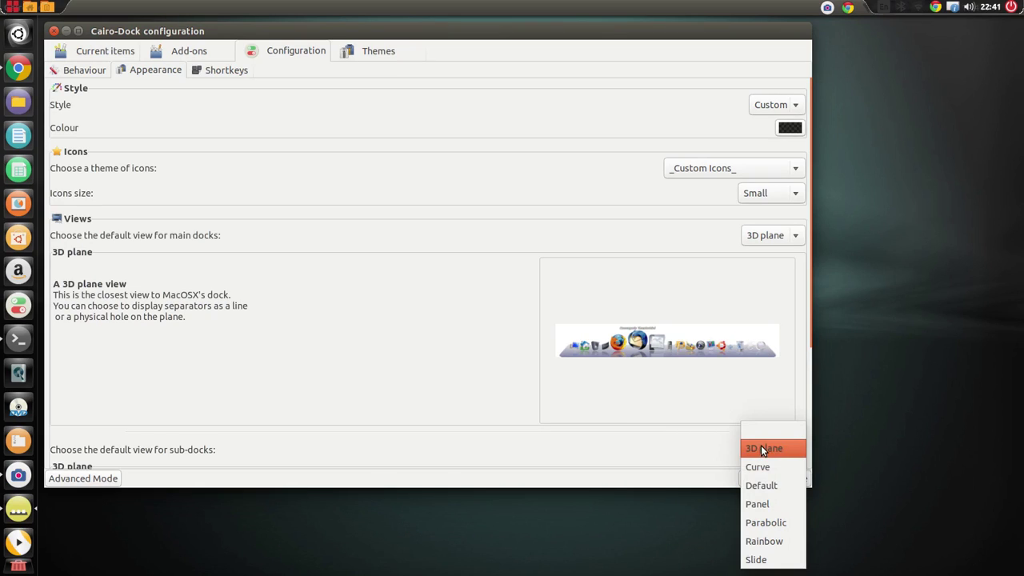
click(780, 522)
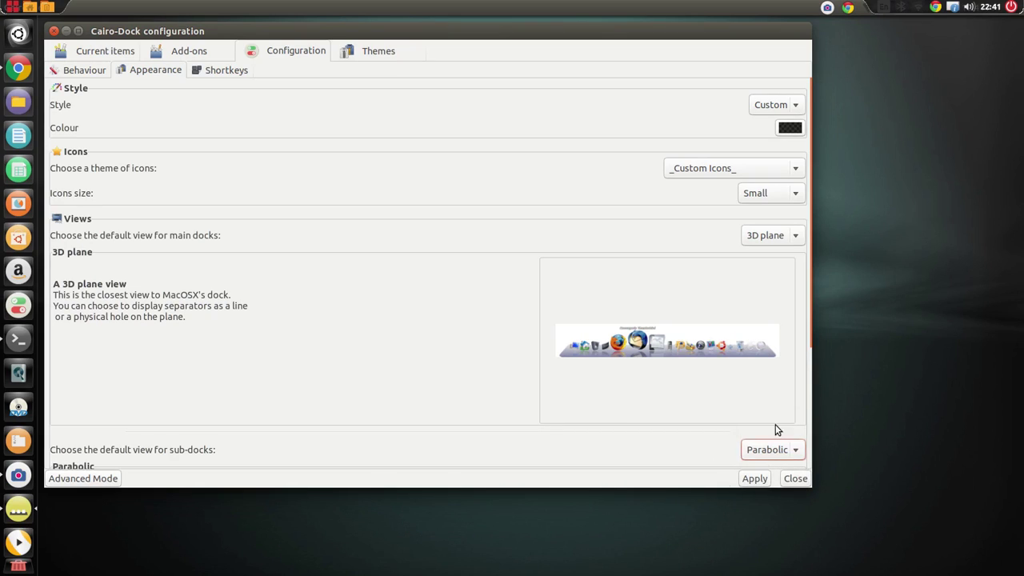
click(755, 477)
mouse_move(491, 570)
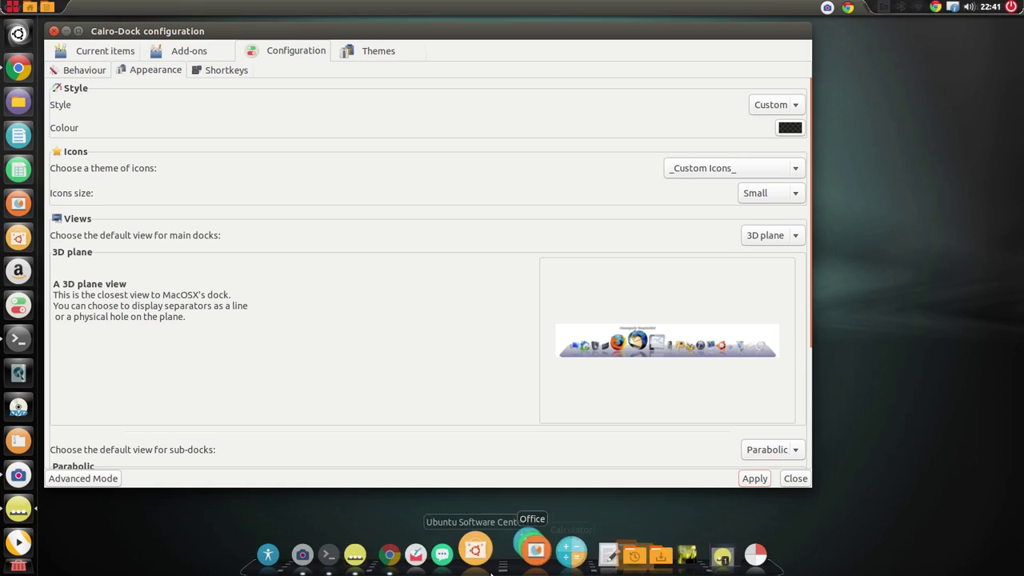
- Switch the default view for sub-docks to Slide and apply it
click(755, 450)
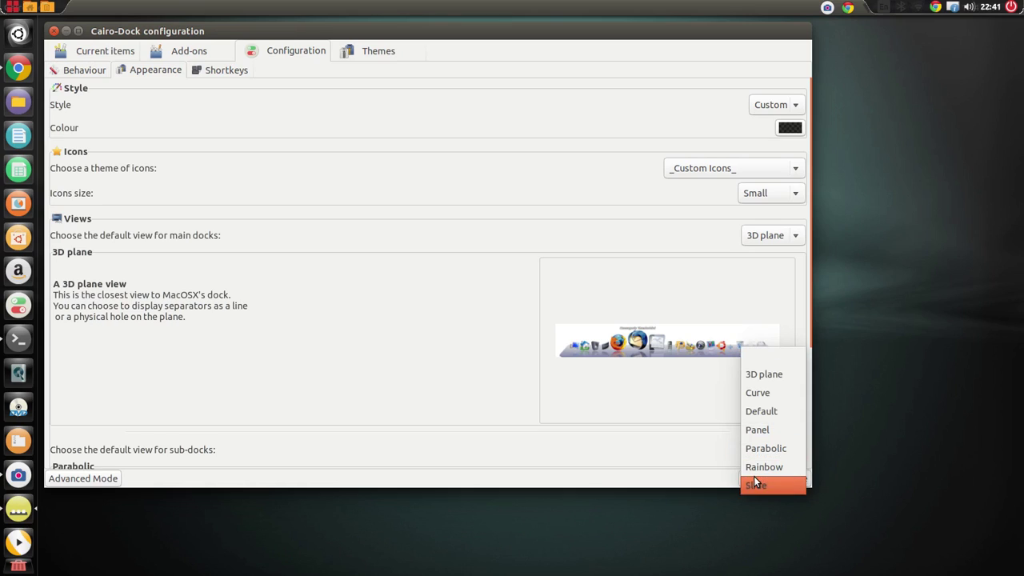
click(754, 484)
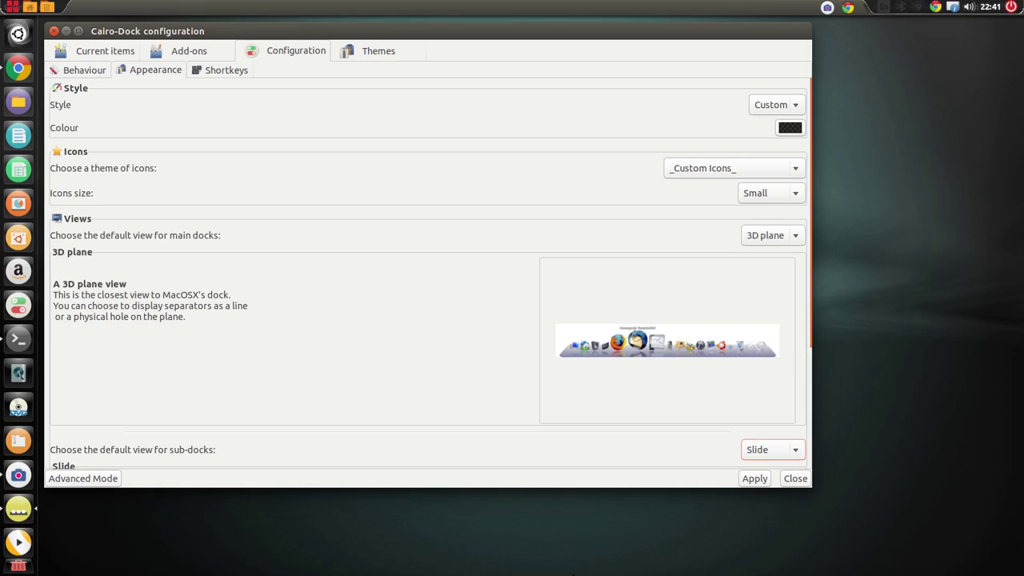
click(751, 477)
- Set the default view for sub-docks to Rainbow and apply the change
click(759, 449)
click(758, 436)
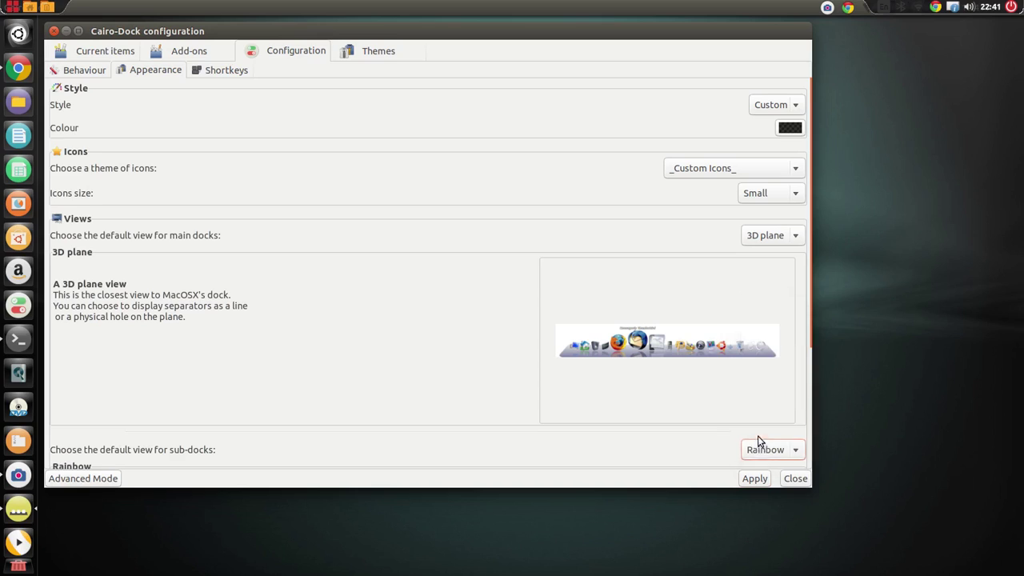
click(757, 478)
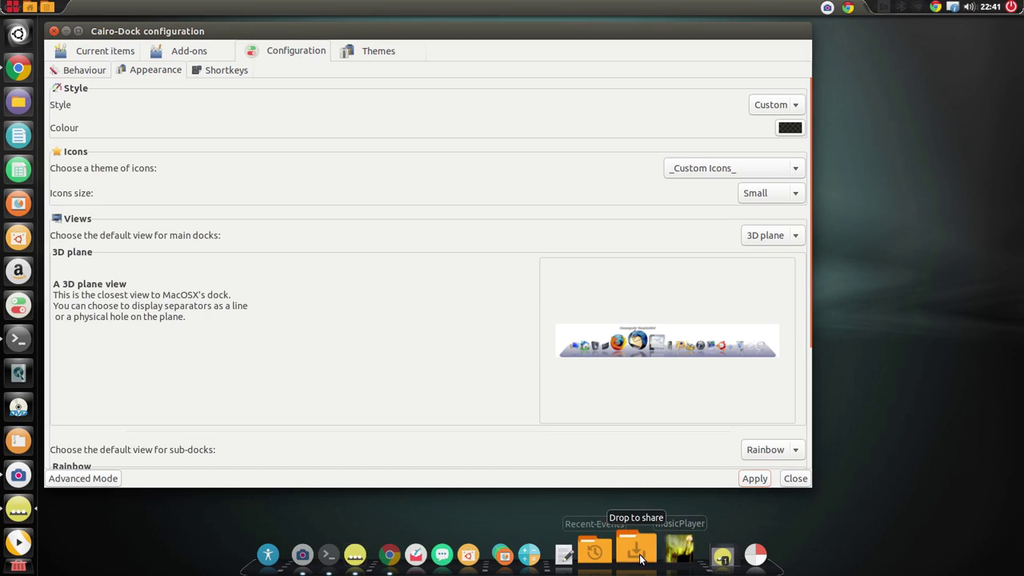
- Try out the dock's Recent-Events and Drop to share applets
click(612, 552)
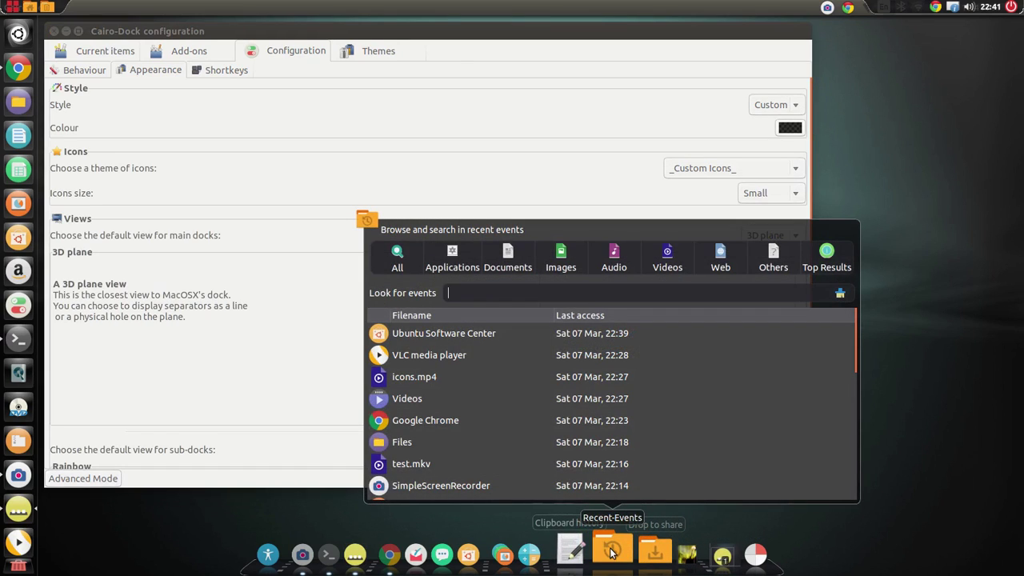
click(612, 552)
click(640, 548)
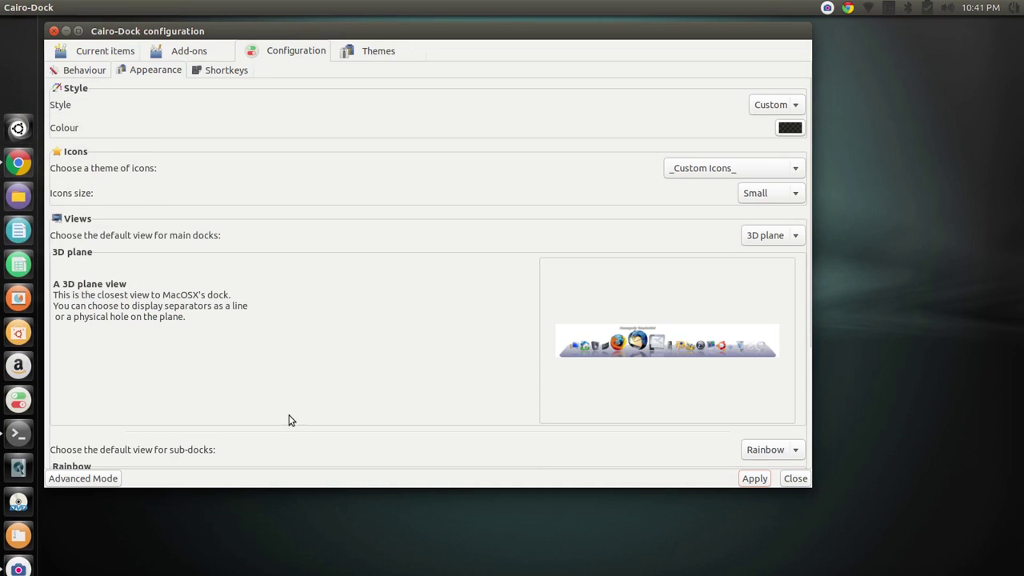
- Try to add the Files launcher to the dock, and put it back at the end of the Unity launcher
drag(15, 98, 418, 572)
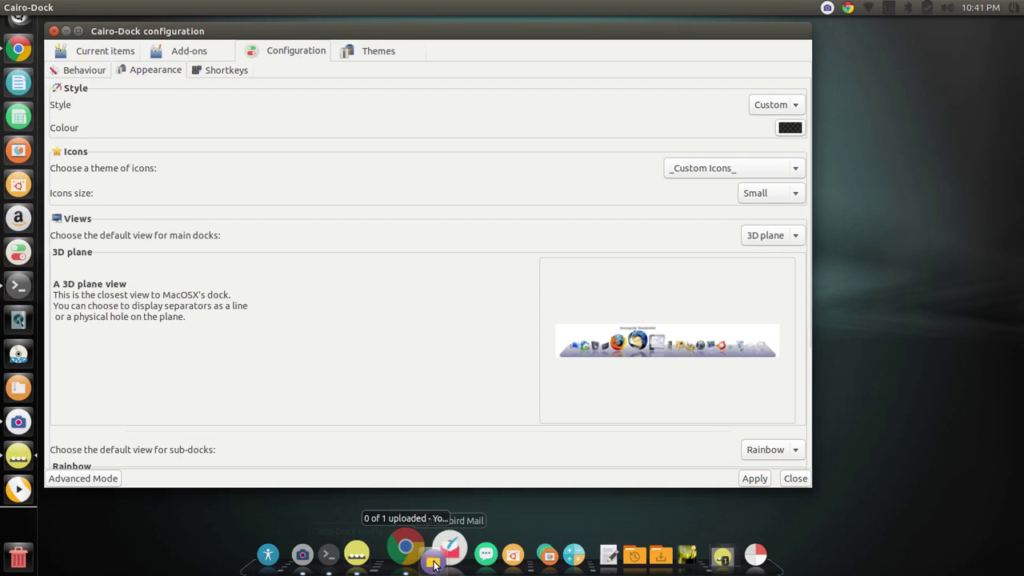
drag(433, 564, 17, 544)
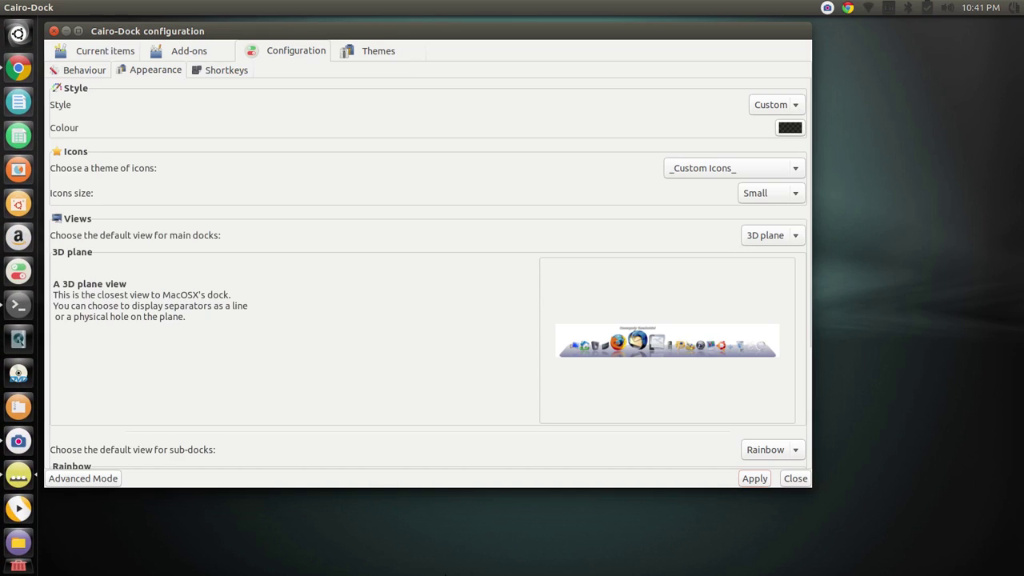
mouse_move(436, 564)
- Set the default view for main docks to Parabolic, apply it and preview the dock
click(756, 235)
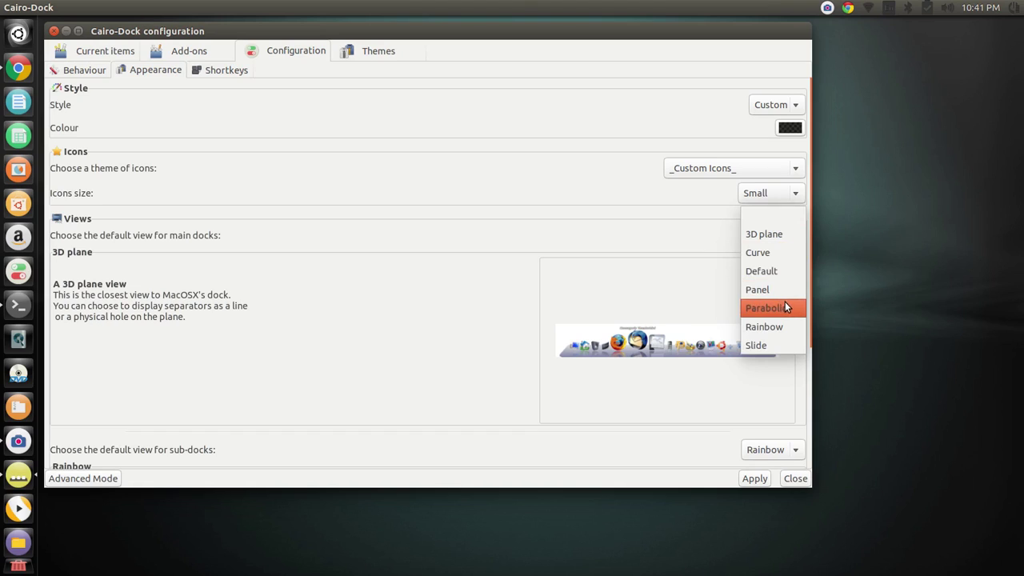
click(780, 307)
click(765, 480)
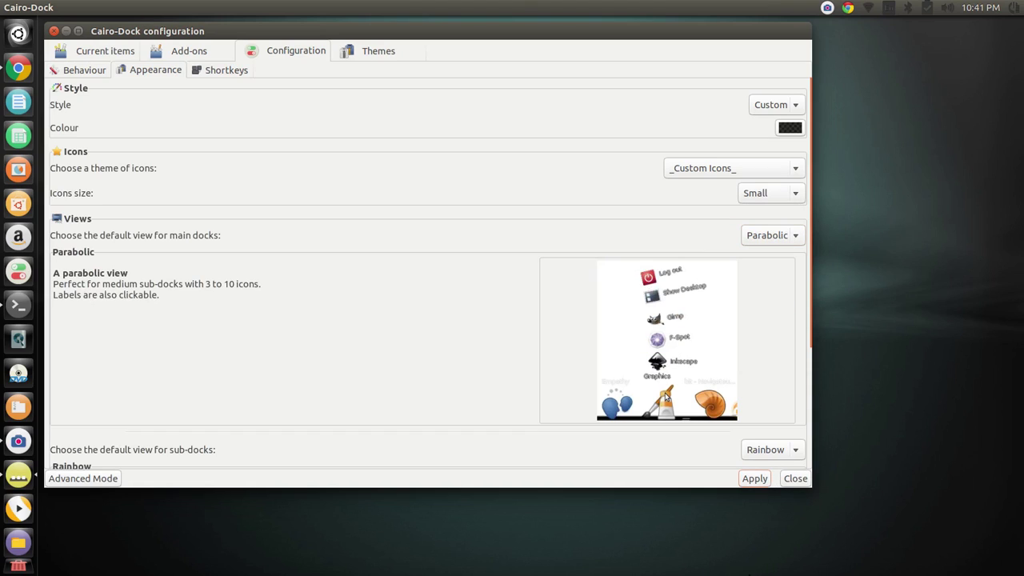
mouse_move(512, 569)
- Set the default view for main docks to Rainbow and apply it to preview the dock
click(756, 199)
click(756, 199)
click(767, 237)
click(761, 254)
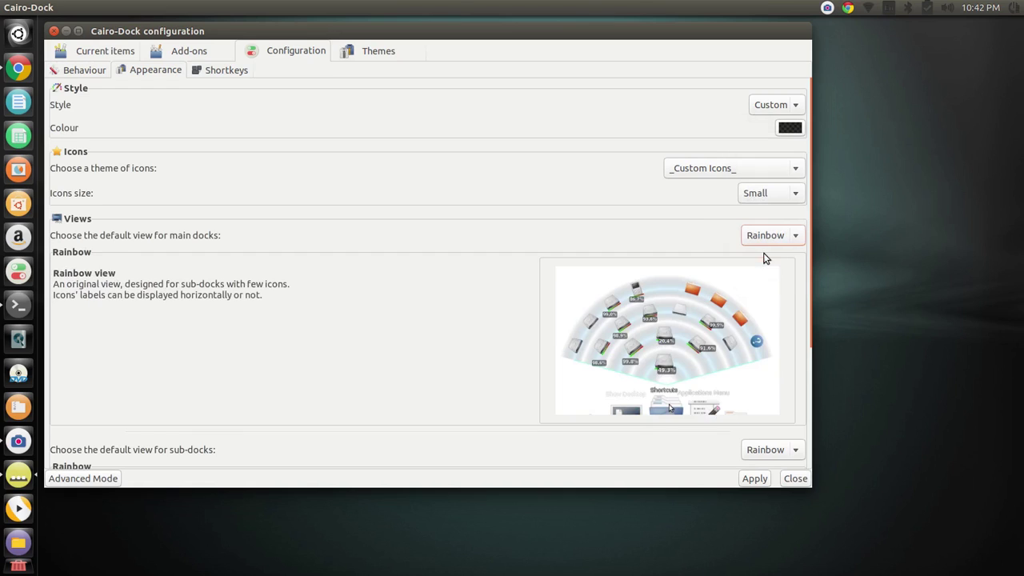
click(754, 478)
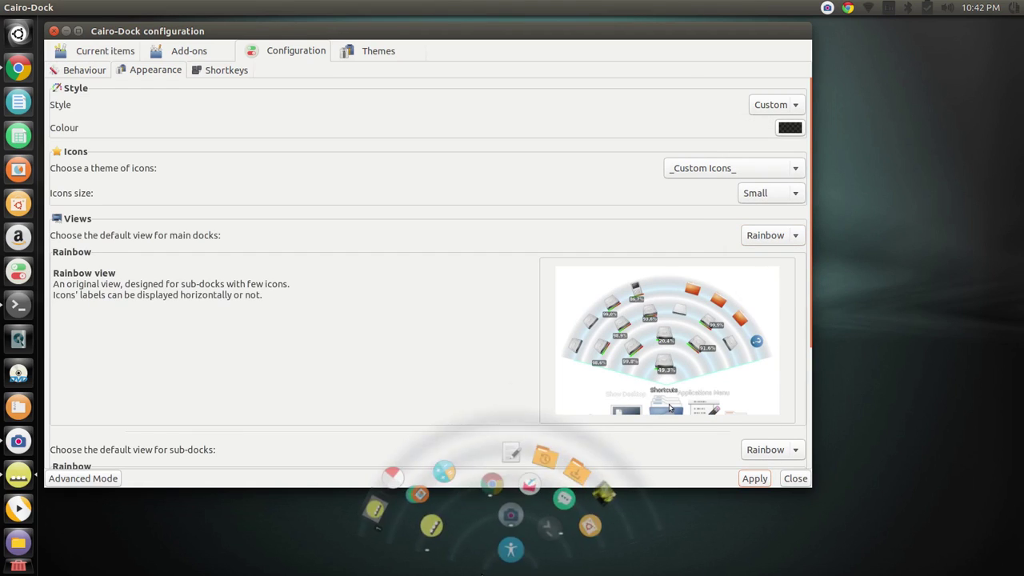
- Set the default view for main docks to Slide and apply the change
click(756, 235)
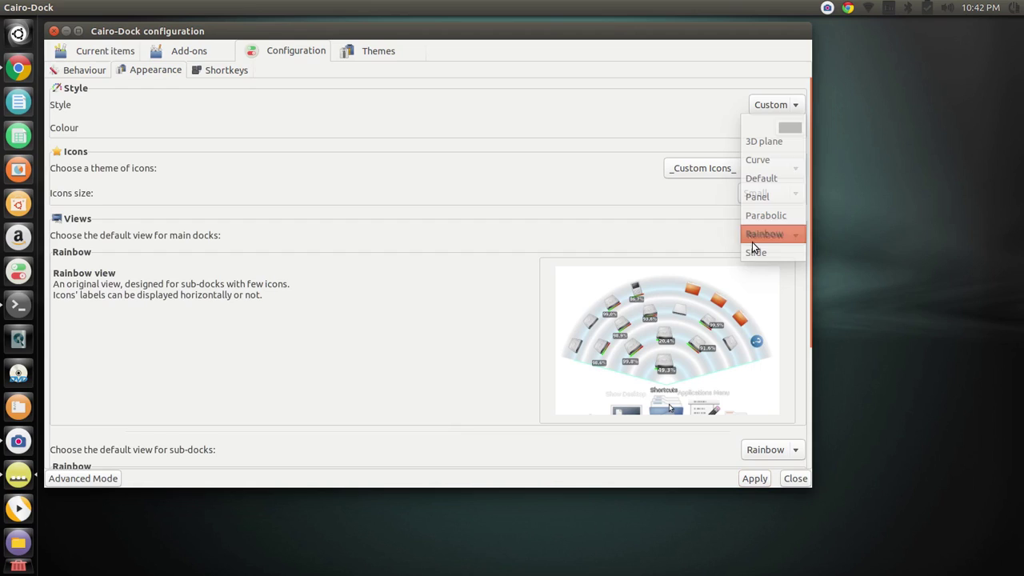
click(759, 254)
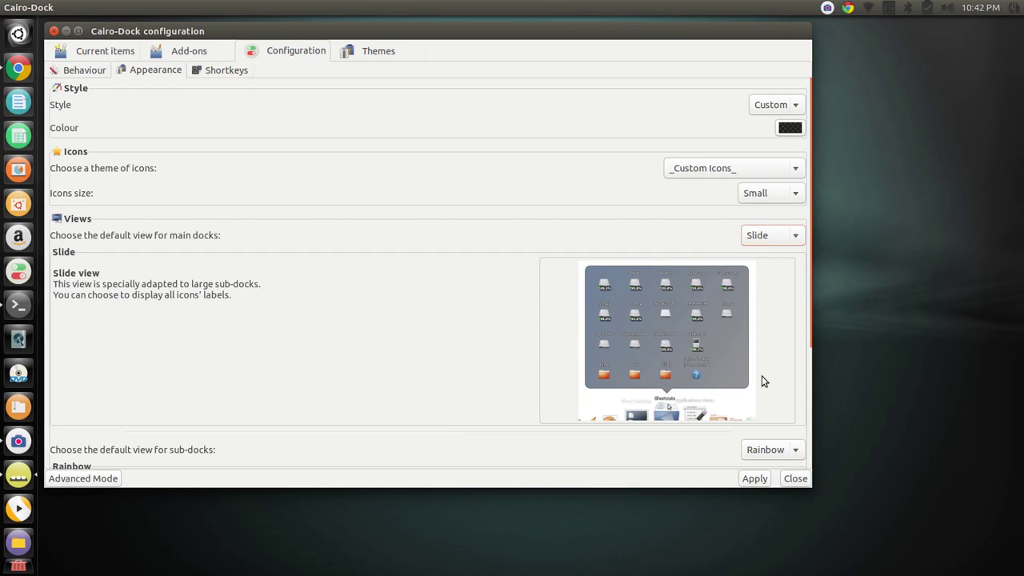
click(752, 480)
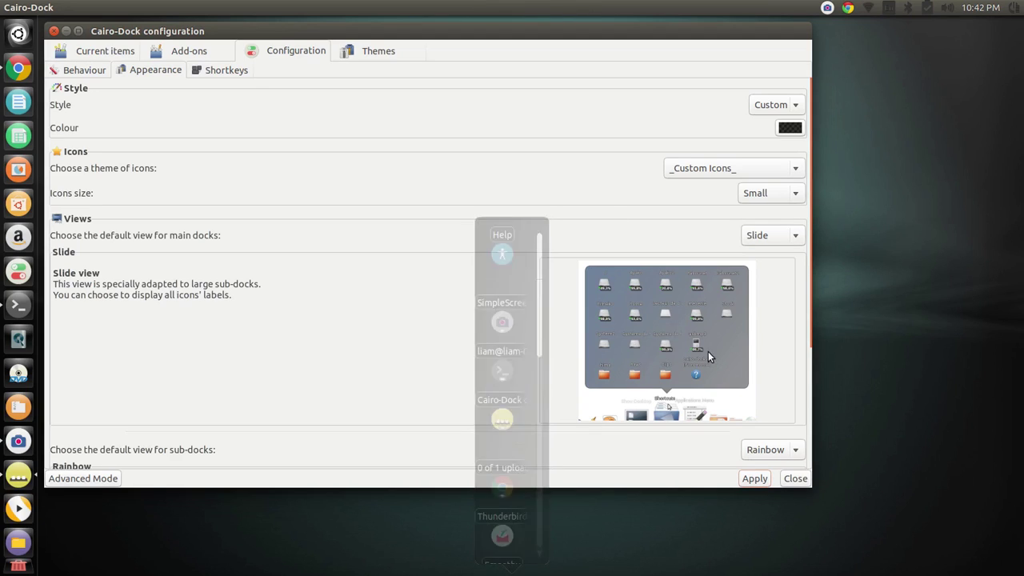
click(765, 194)
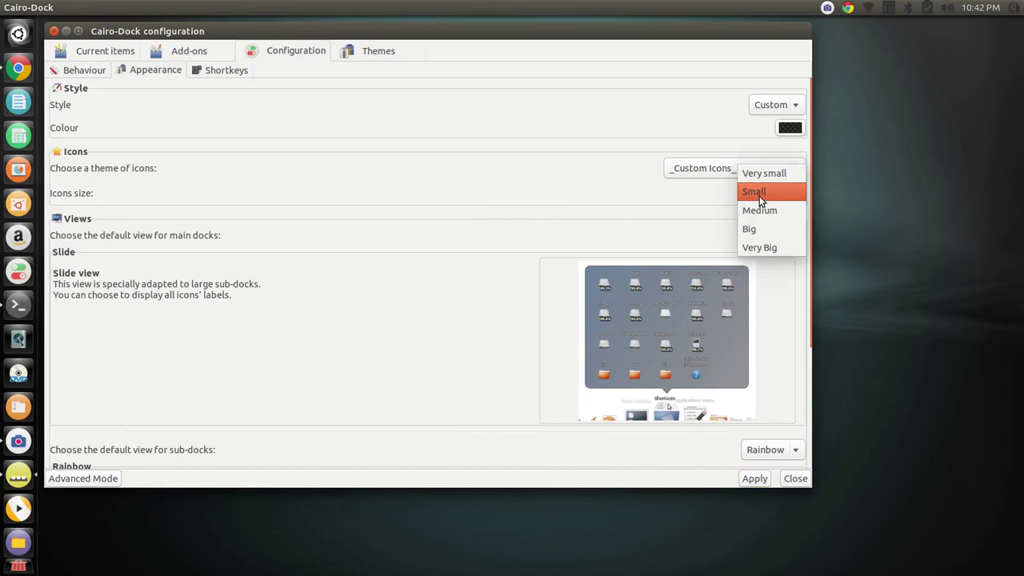
click(767, 256)
click(771, 236)
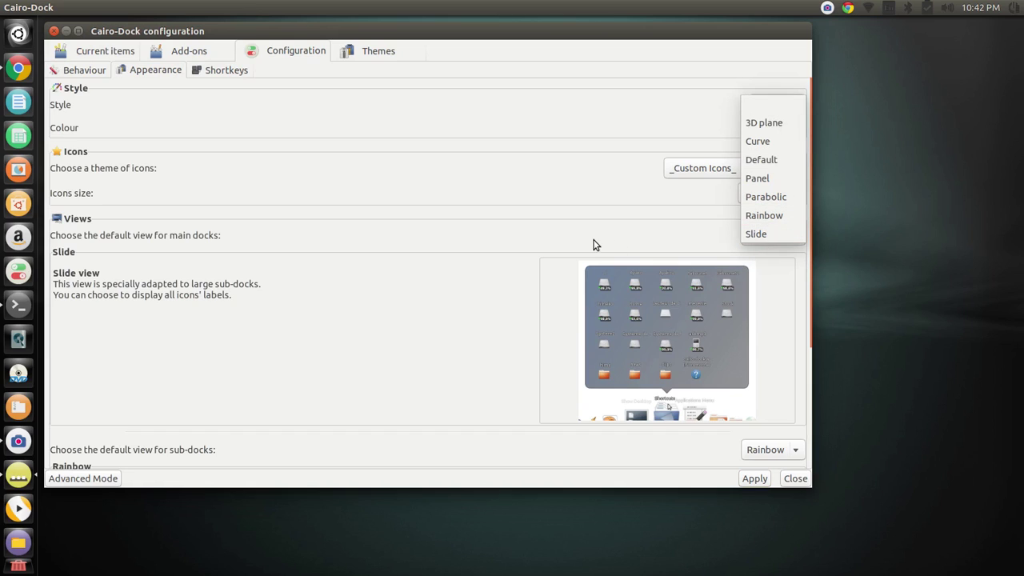
click(294, 96)
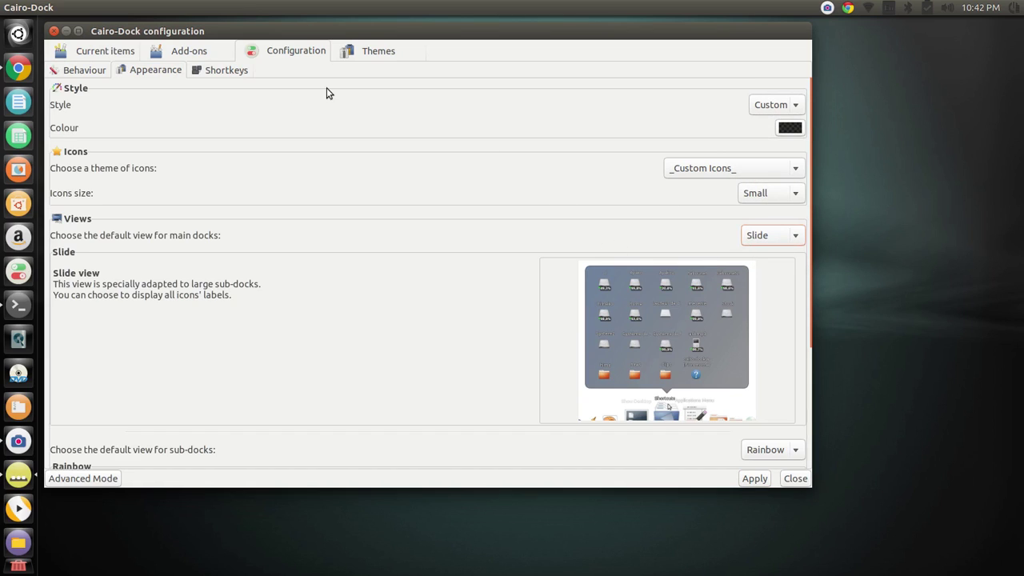
- Browse the available dock themes, previewing Brit, Adwaita OSX and Elementary, and close the Cairo-Dock configuration
click(368, 54)
click(87, 158)
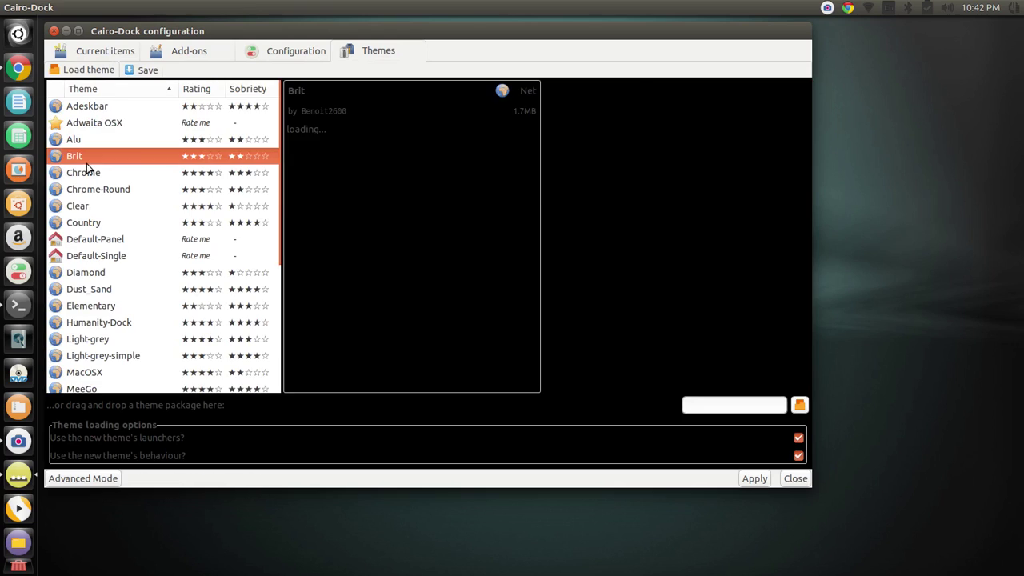
click(126, 122)
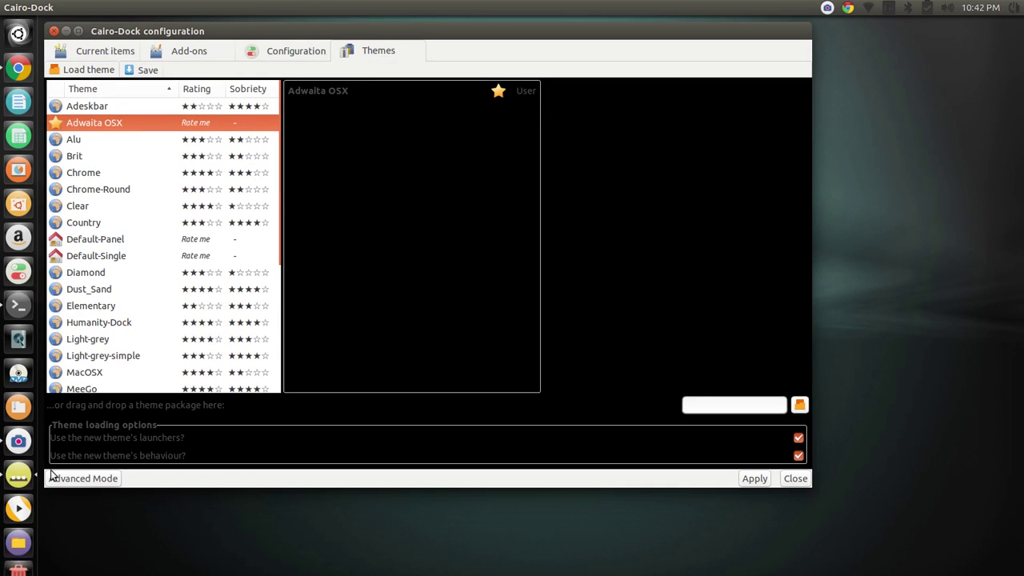
click(111, 311)
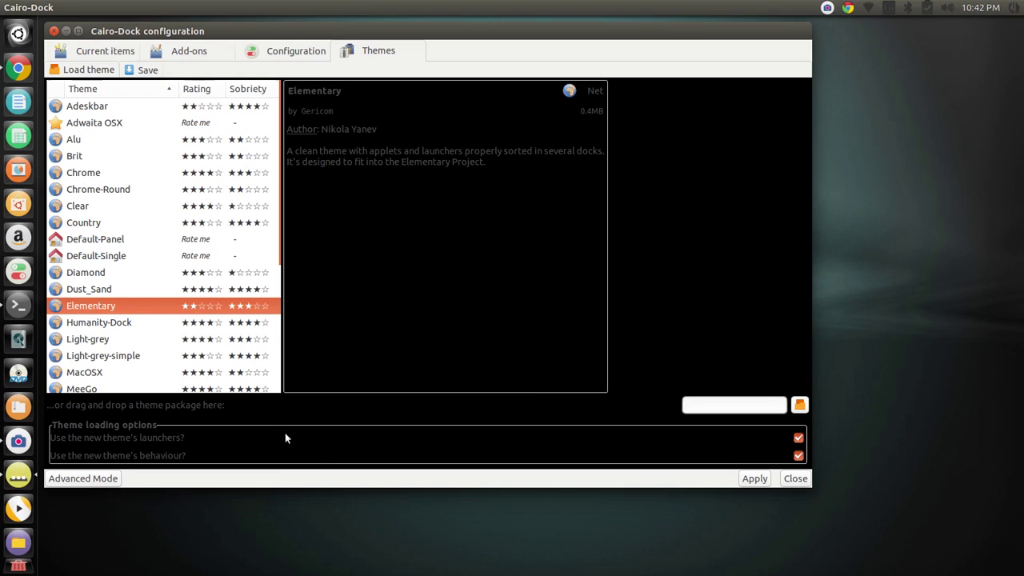
click(53, 31)
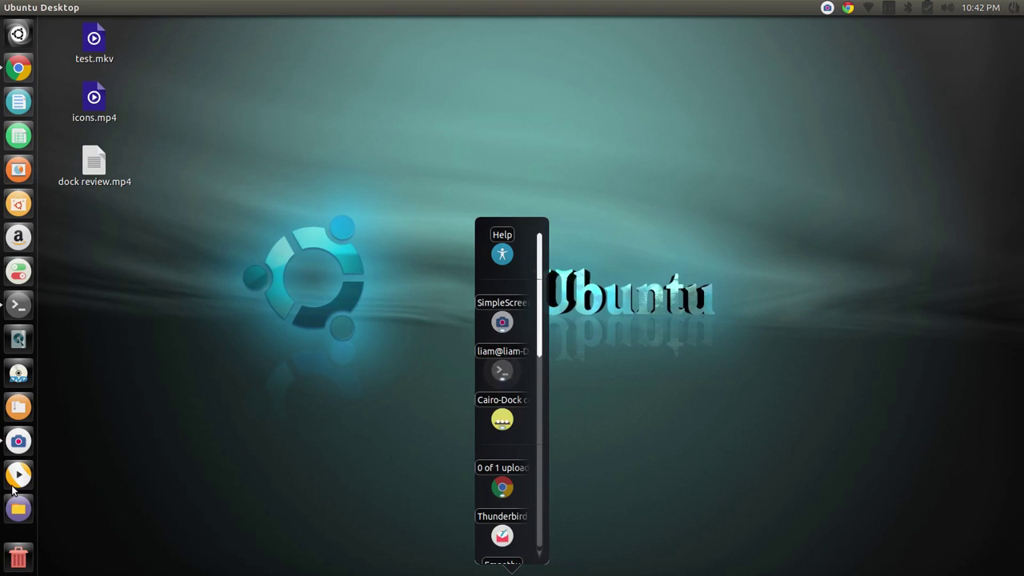
- Close the terminal running Cairo-Dock and confirm killing its process
click(18, 315)
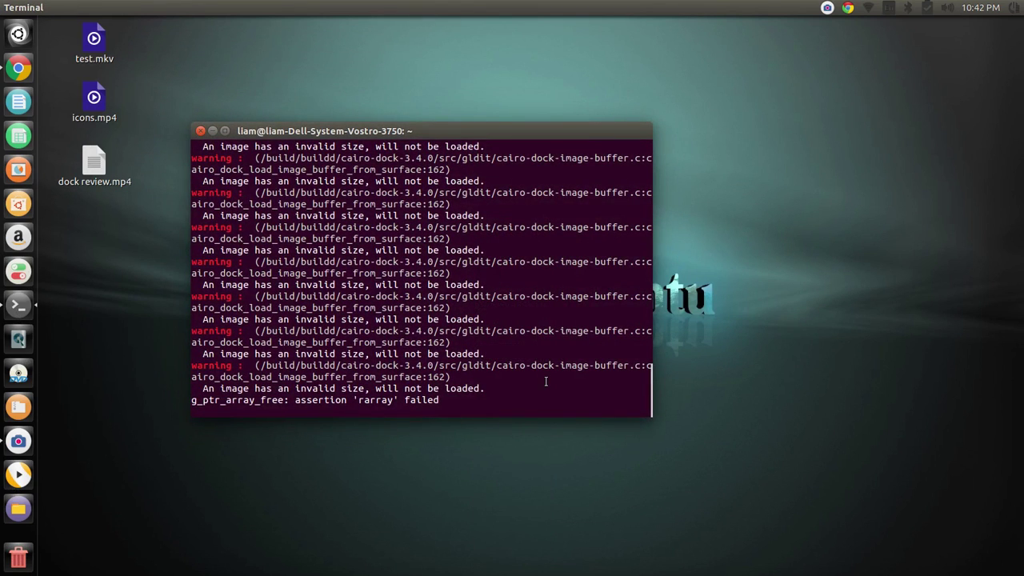
click(201, 131)
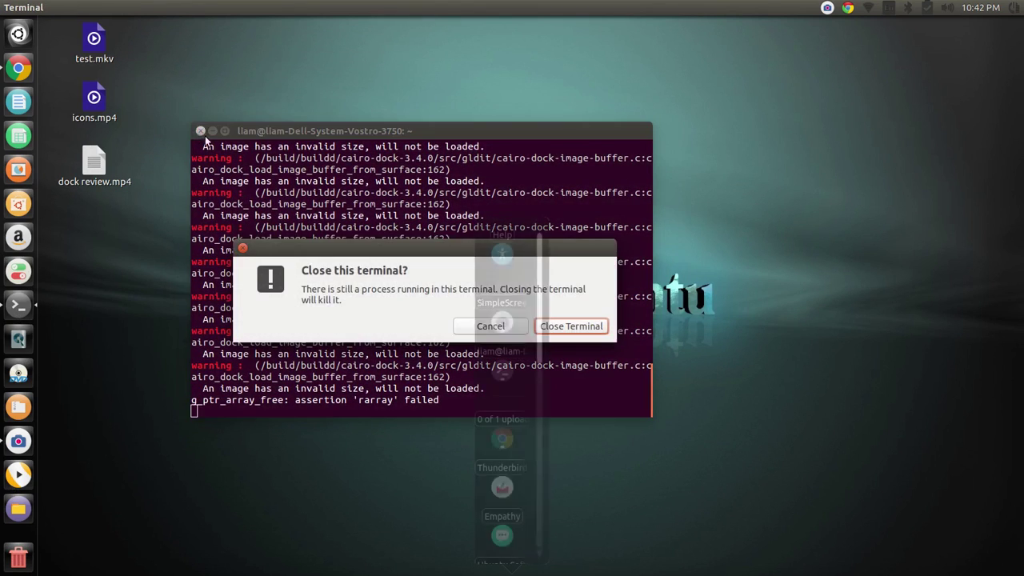
click(602, 330)
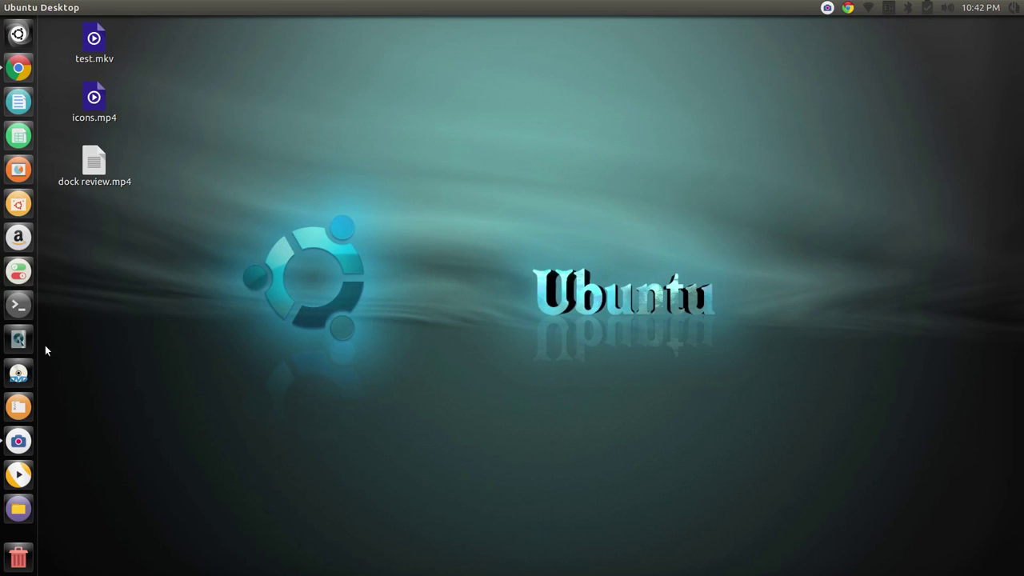
- Open a new terminal window and move it up so that it is fully visible on the desktop
click(20, 309)
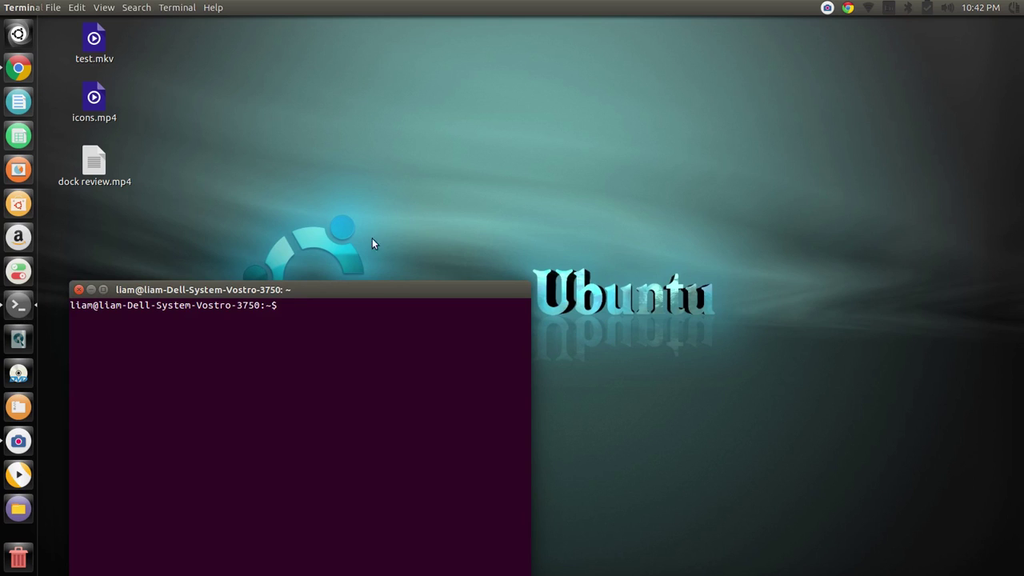
drag(349, 284, 395, 118)
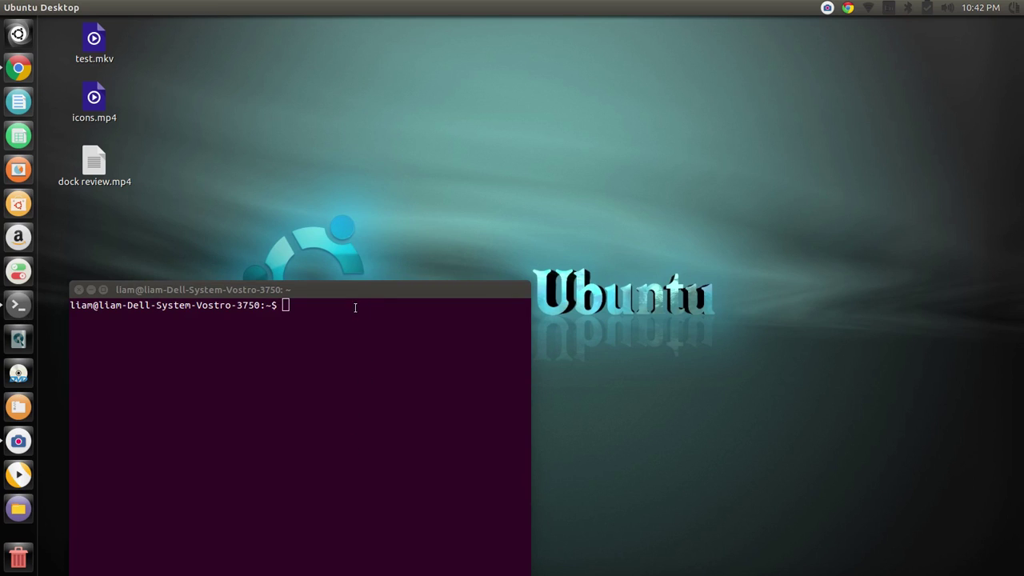
drag(361, 289, 424, 147)
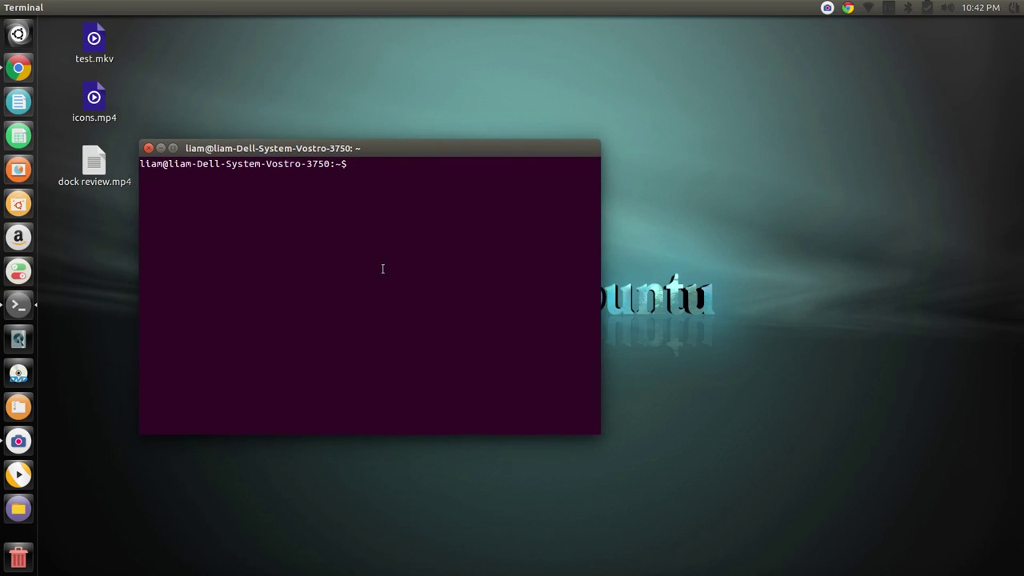
- Remove Cairo-Dock with "sudo apt-get purge cairo-dock", entering the sudo password and confirming the removal with y
text(sudo apt-get purge )
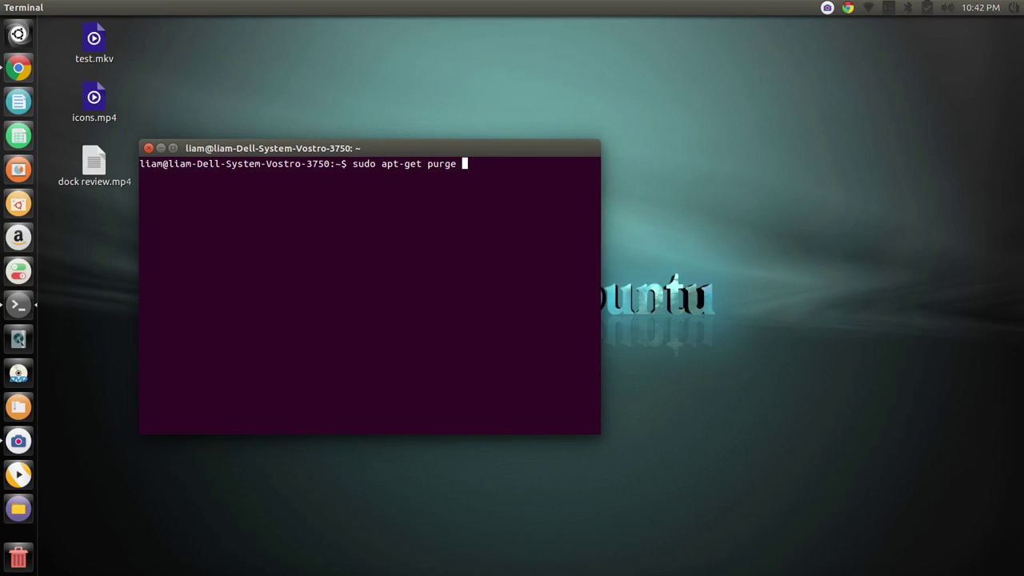
text(cairo-dock)
key(Return)
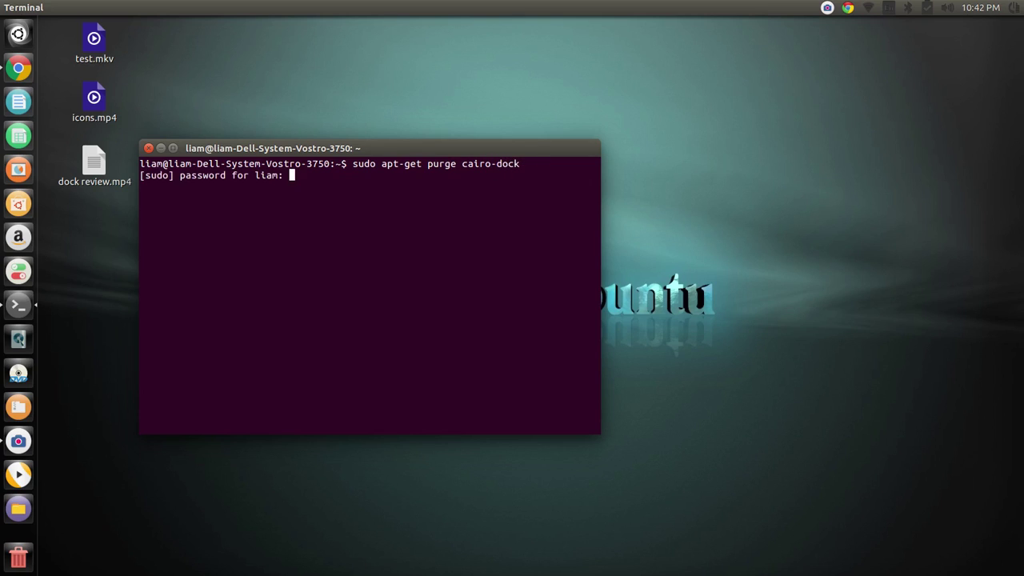
key(Return)
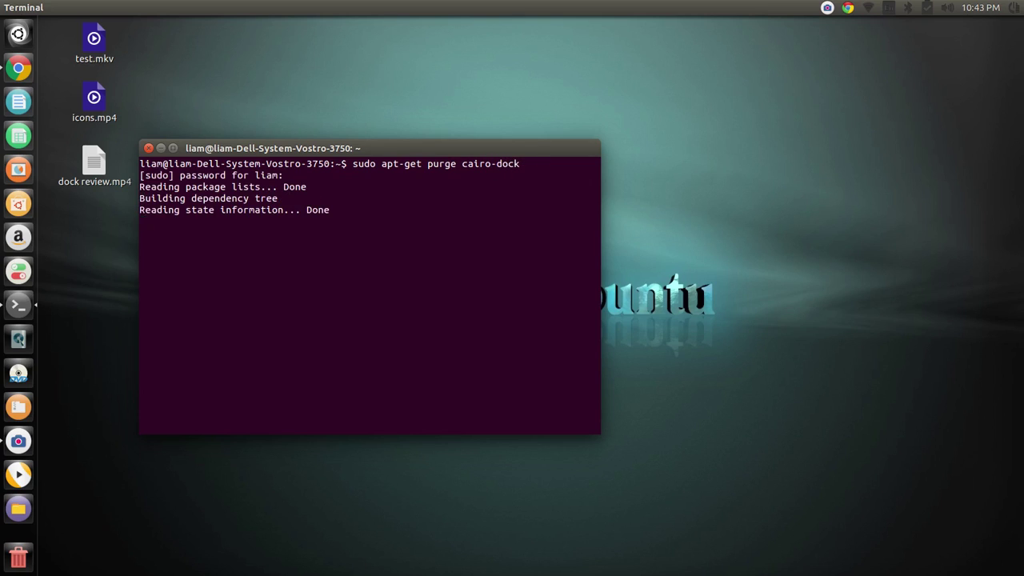
text(y)
key(Return)
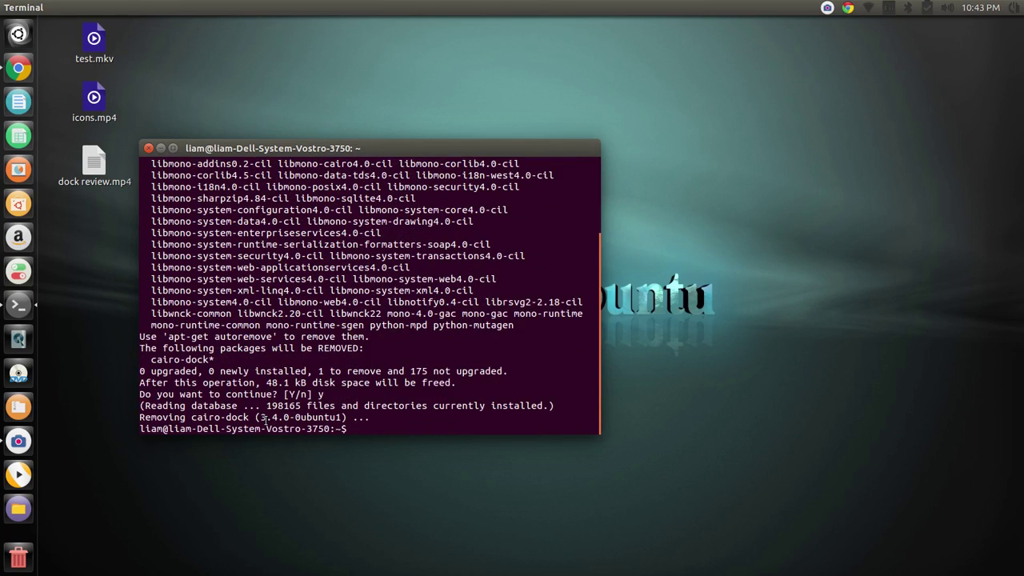
- Install Docky with "sudo apt-get install docky" and launch it with the docky command
text(sudo )
text(ap-)
text(-get inst)
text(all )
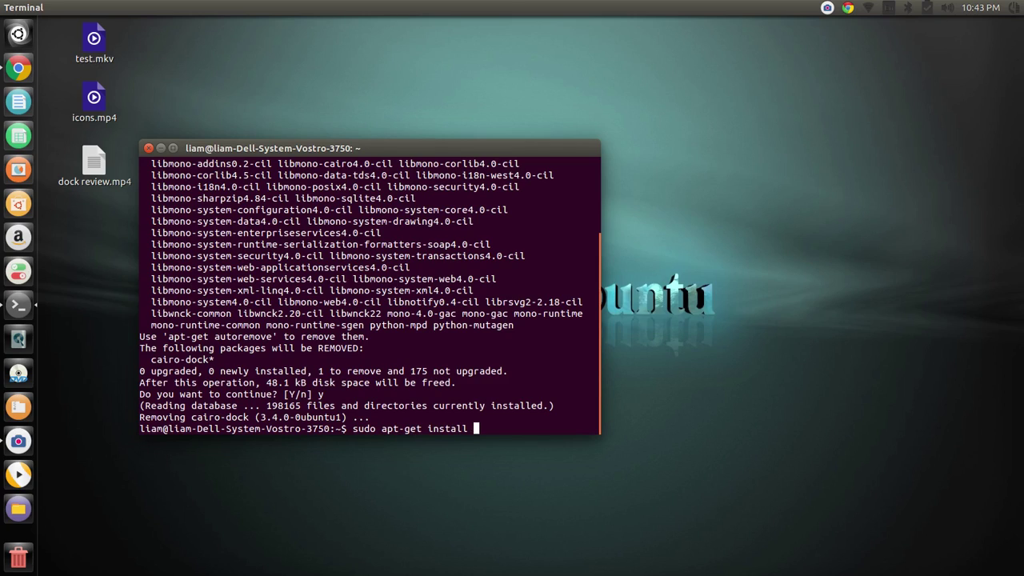
text(docky)
key(Return)
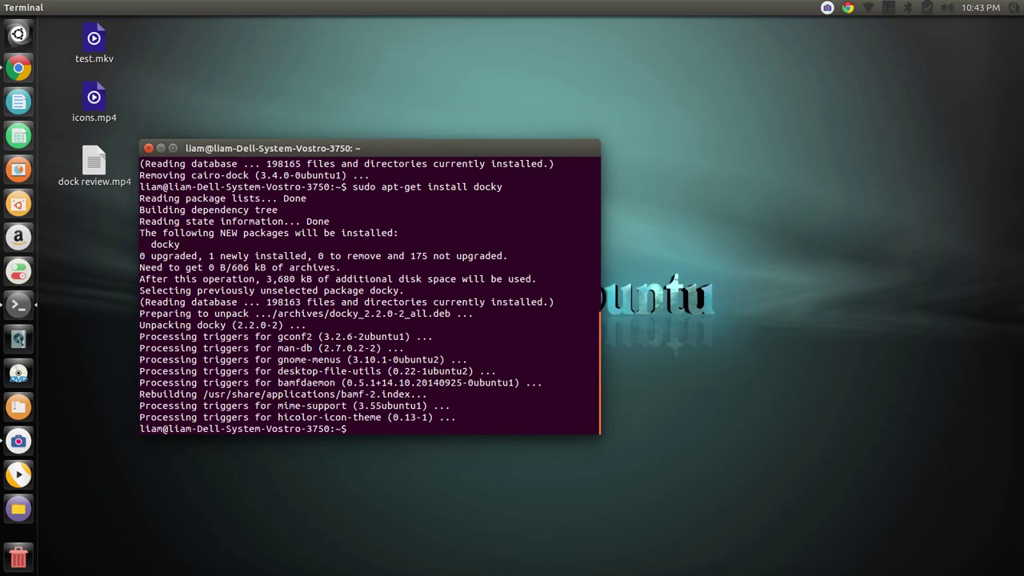
text(docky)
key(Return)
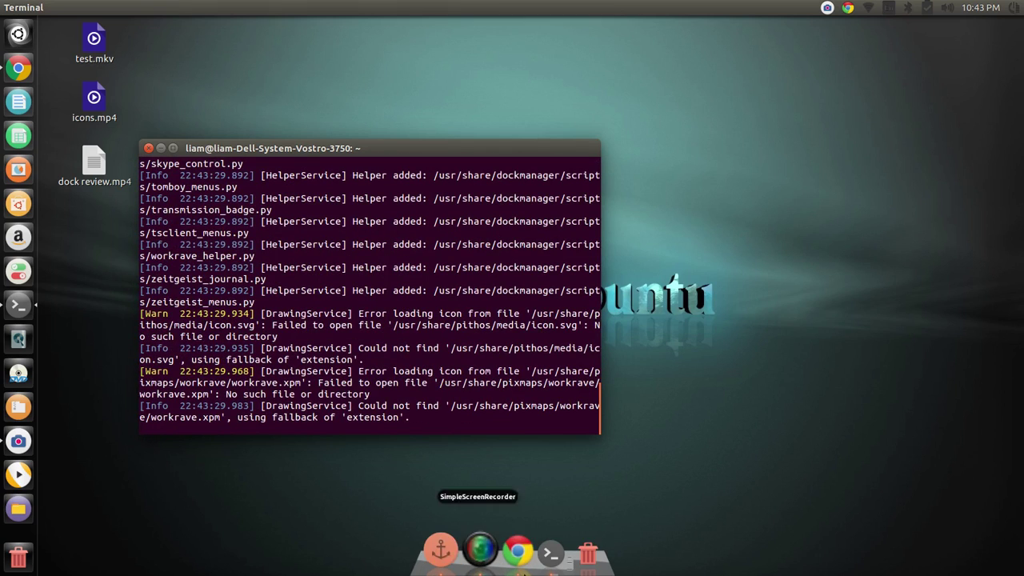
- Restore the SimpleScreenRecorder window from the dock, and minimize both it and the terminal to clear the desktop
click(484, 548)
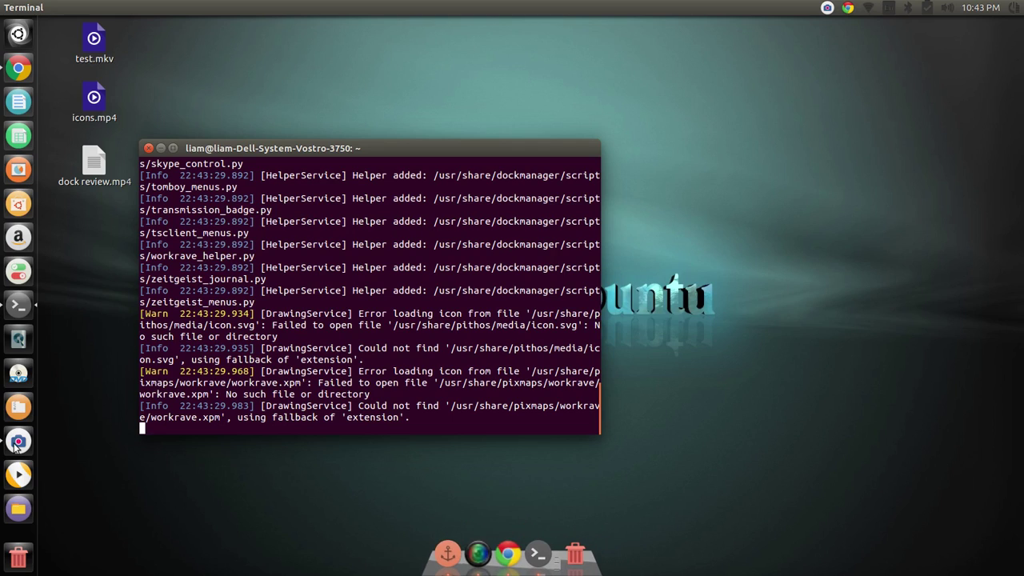
click(670, 264)
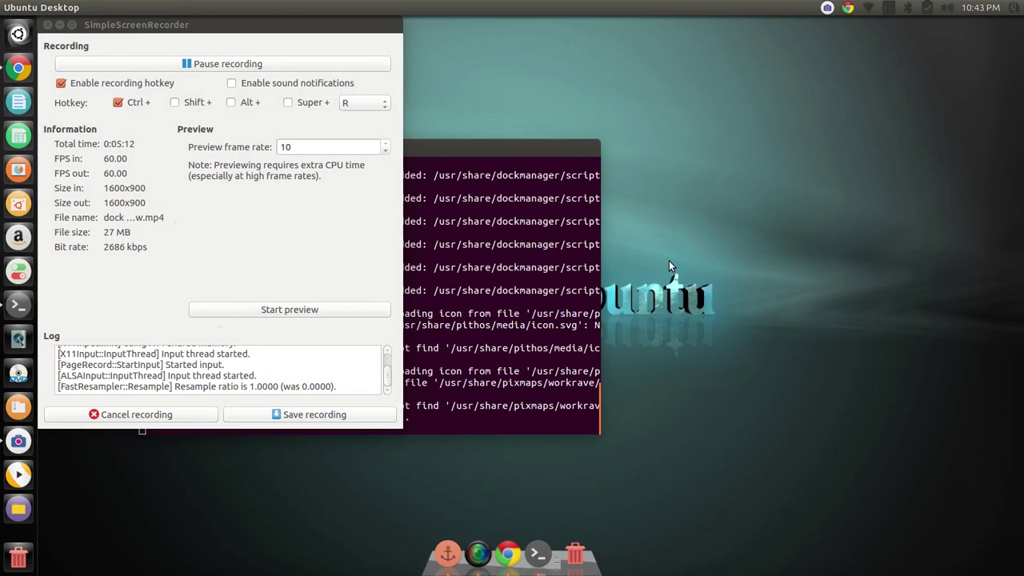
click(60, 26)
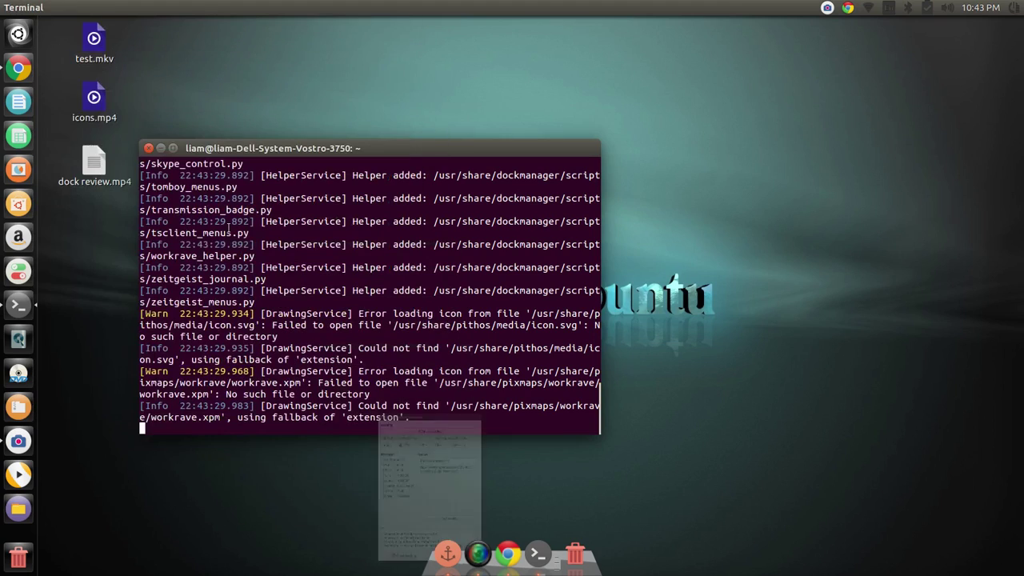
click(161, 149)
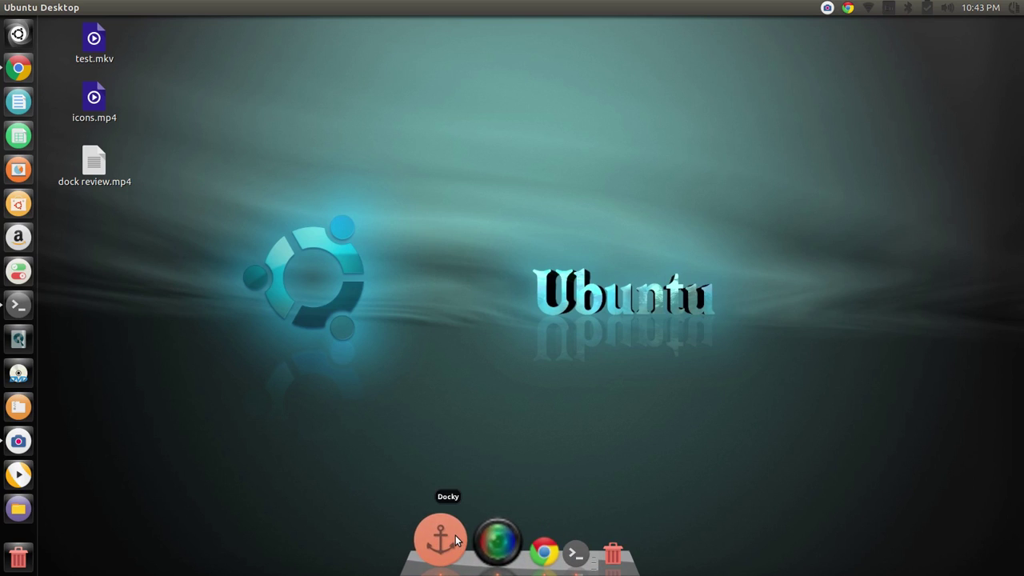
- Look through the Docks, Docklets and Helpers sections of Docky's settings and close them
click(455, 535)
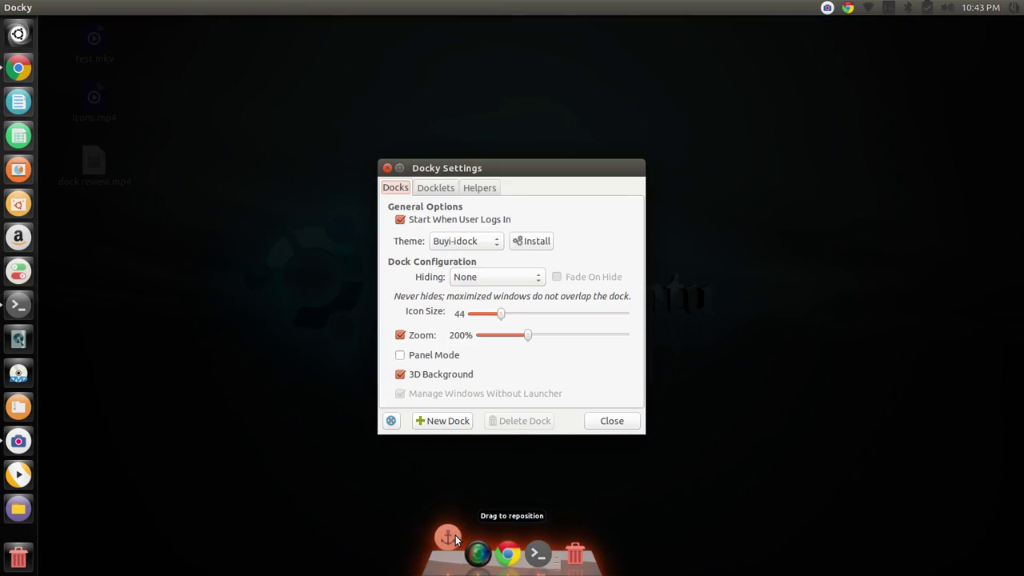
click(441, 189)
click(476, 193)
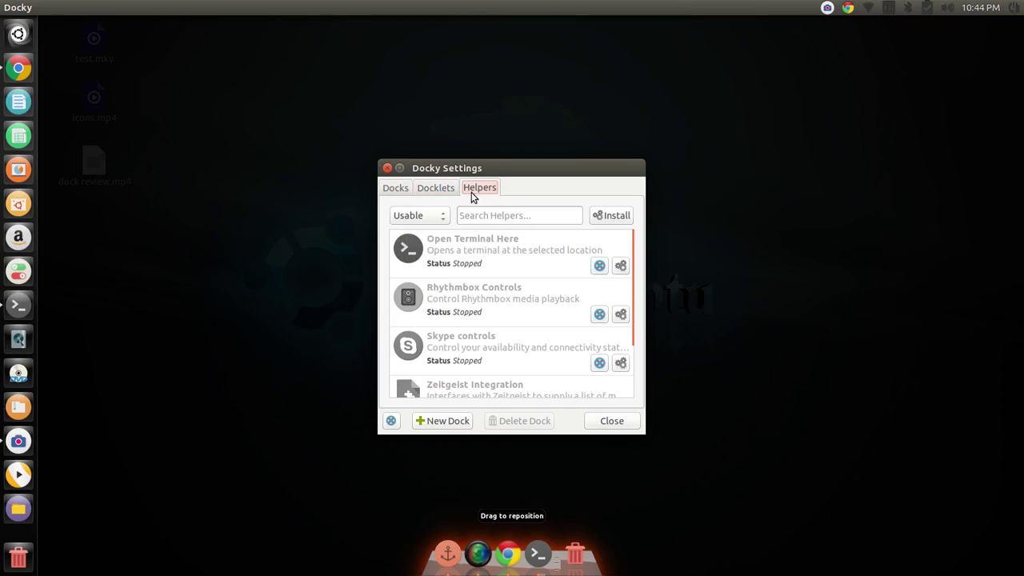
click(400, 190)
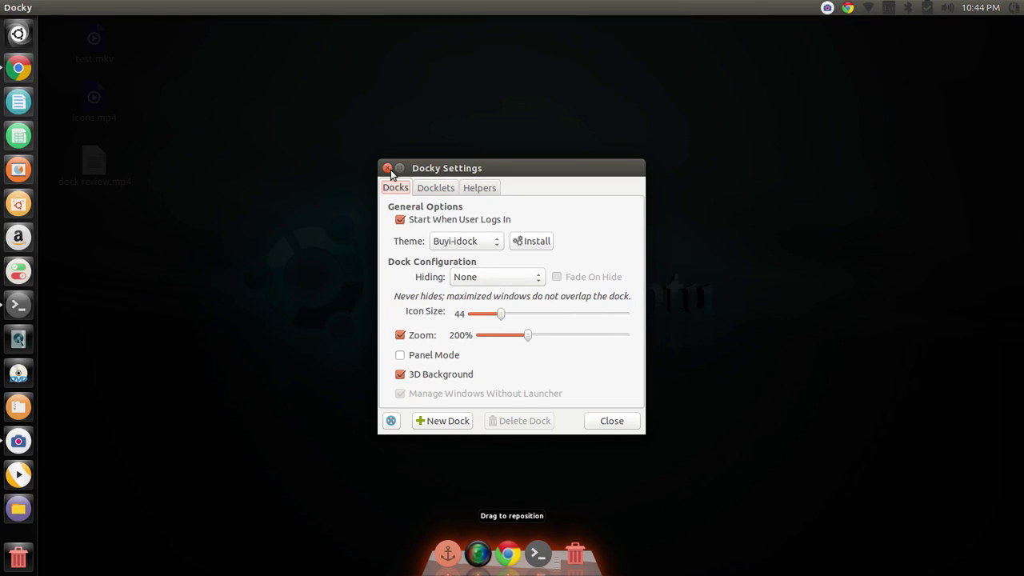
click(387, 169)
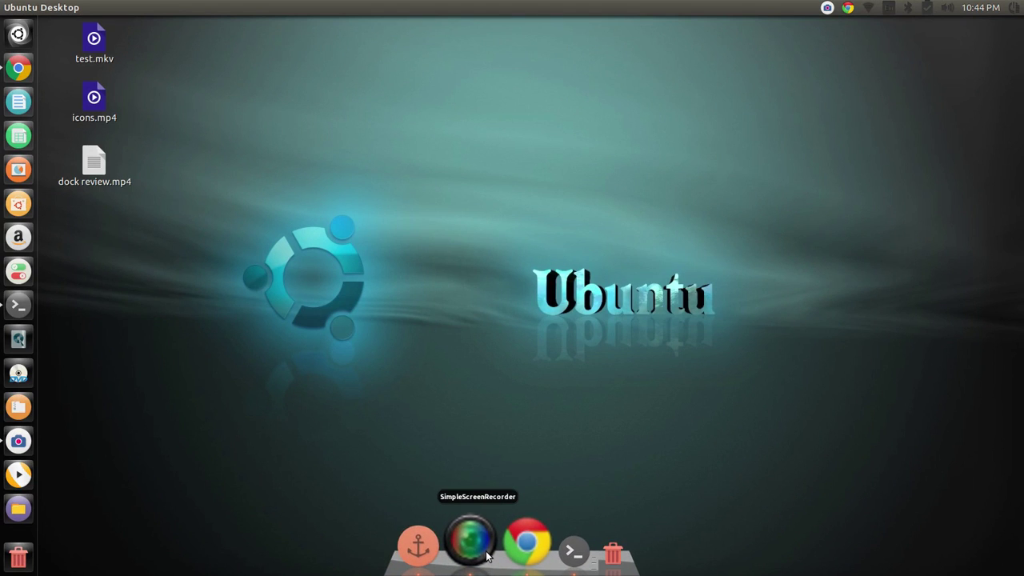
- Check Docky's dock settings again and view the window options of the dock's SimpleScreenRecorder icon
click(446, 547)
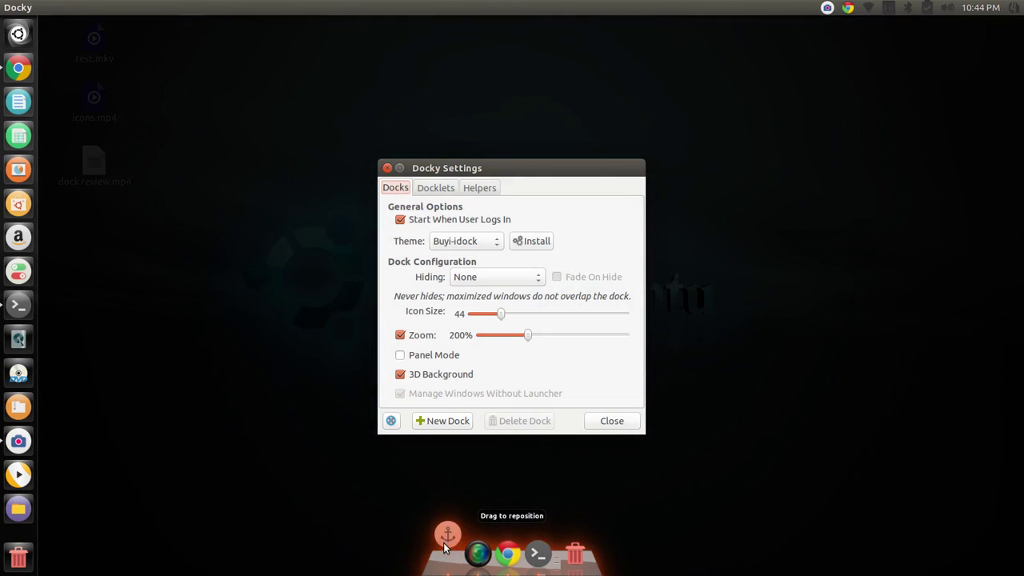
click(388, 169)
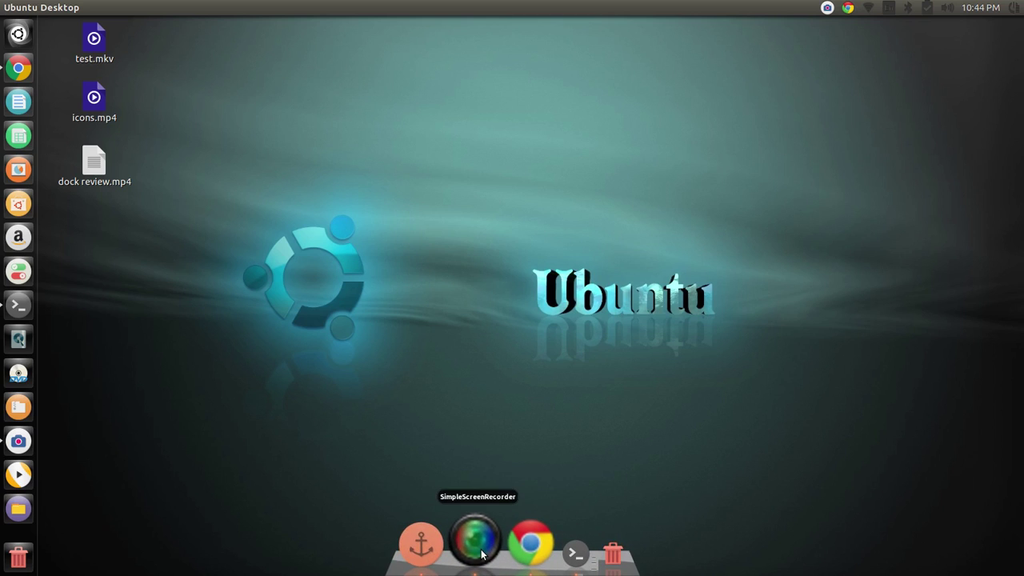
right_click(484, 559)
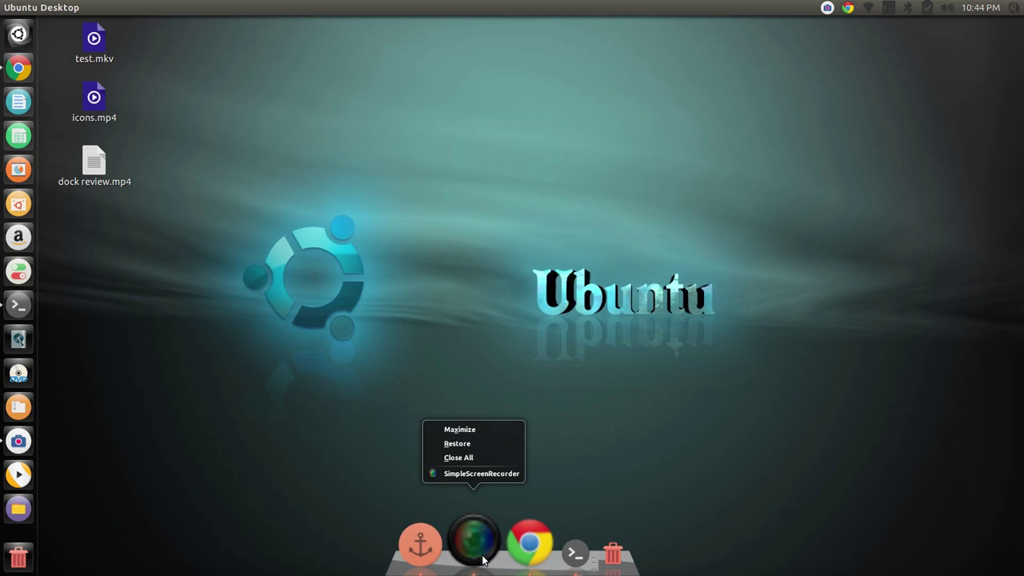
click(336, 492)
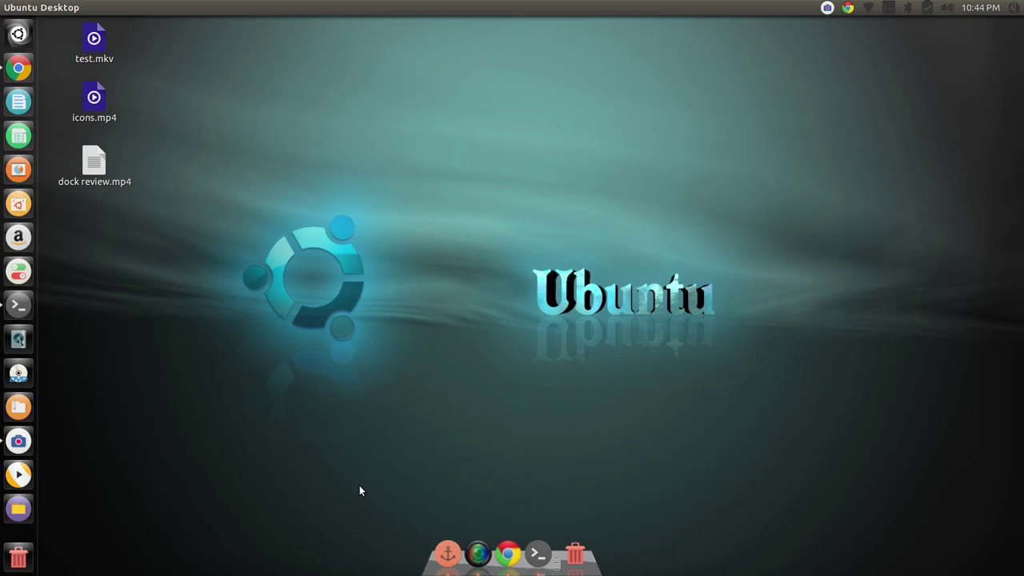